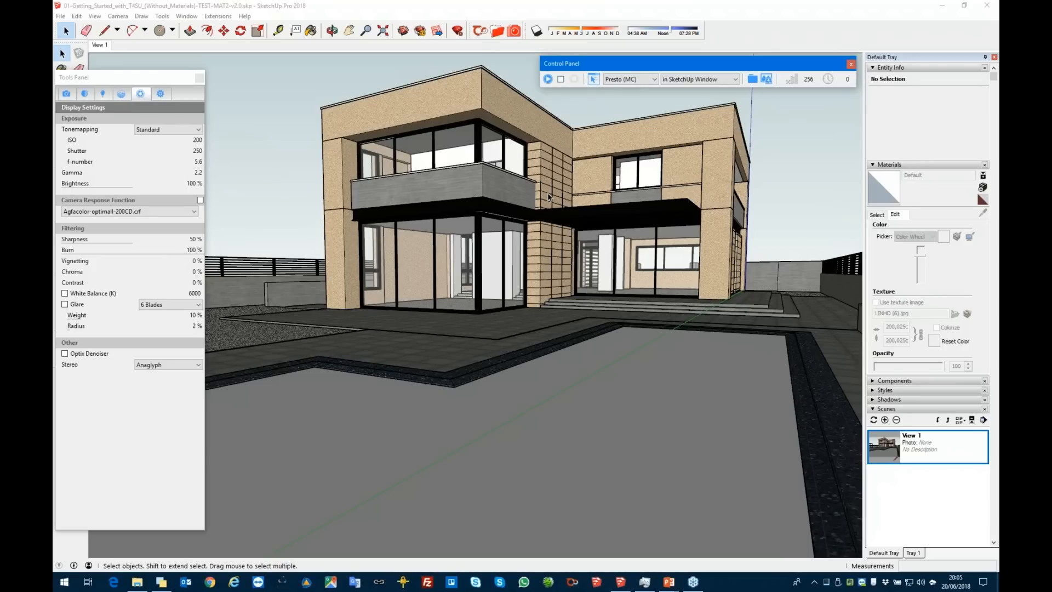
Open the Thea Browser and look over its Materials, Models, Skies and Online Repository folders
mouse_move(549, 197)
middle_down()
mouse_move(563, 272)
mouse_move(551, 236)
middle_up()
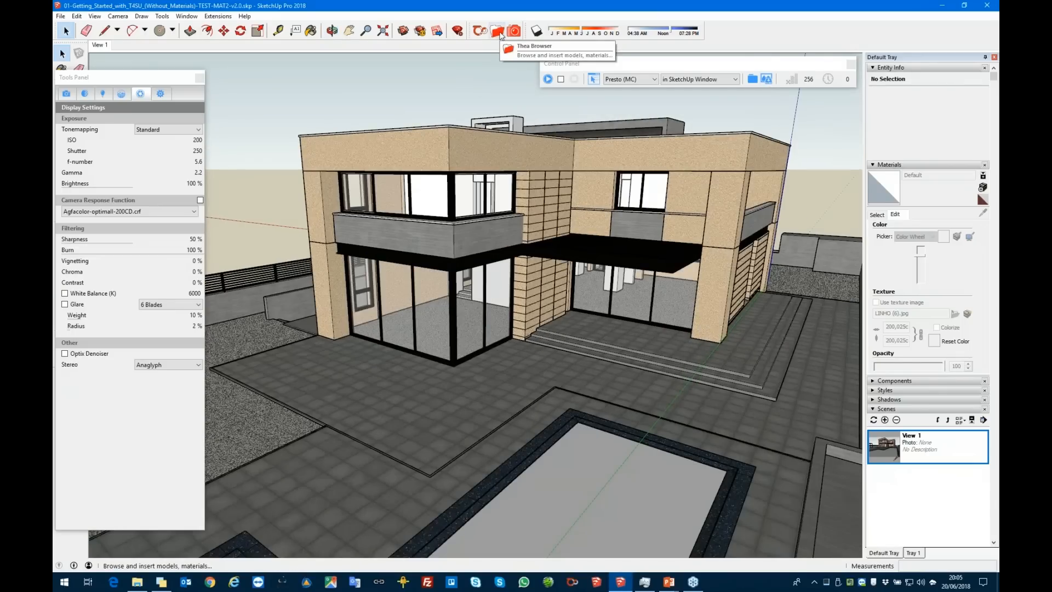
click(498, 33)
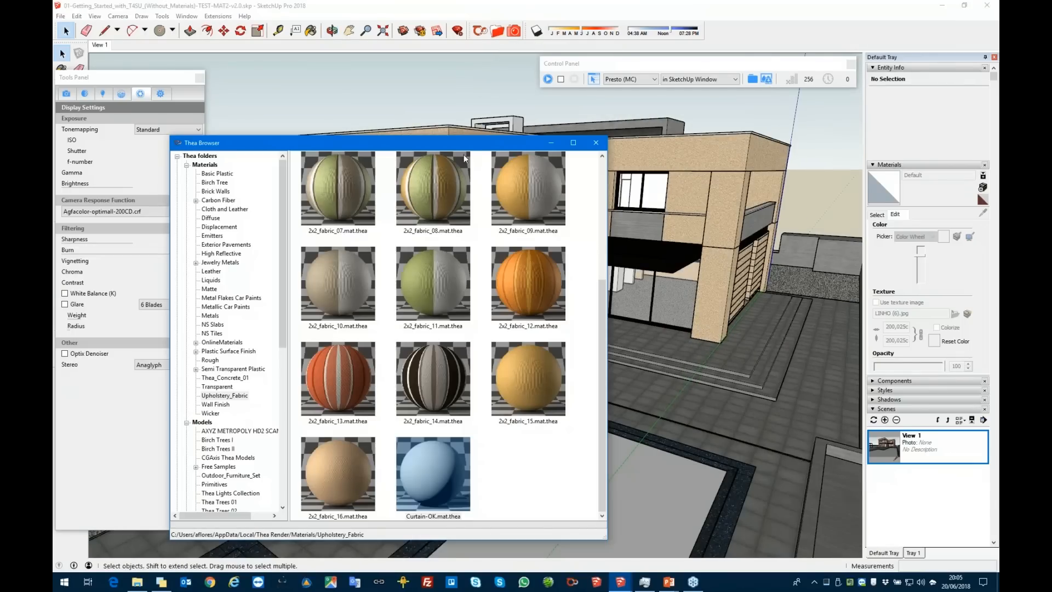
drag(471, 148, 872, 158)
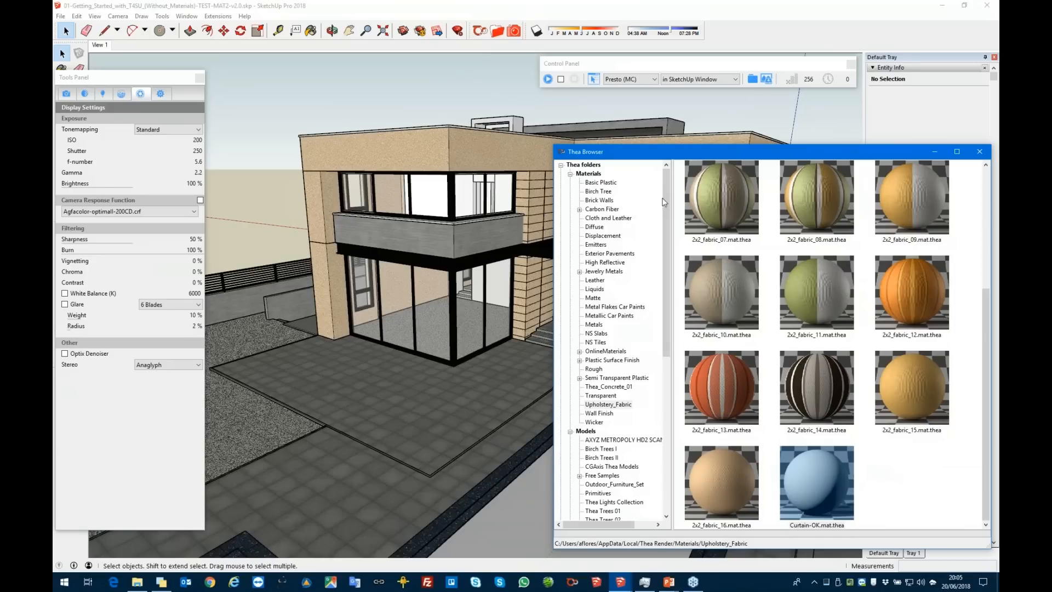
drag(663, 199, 663, 268)
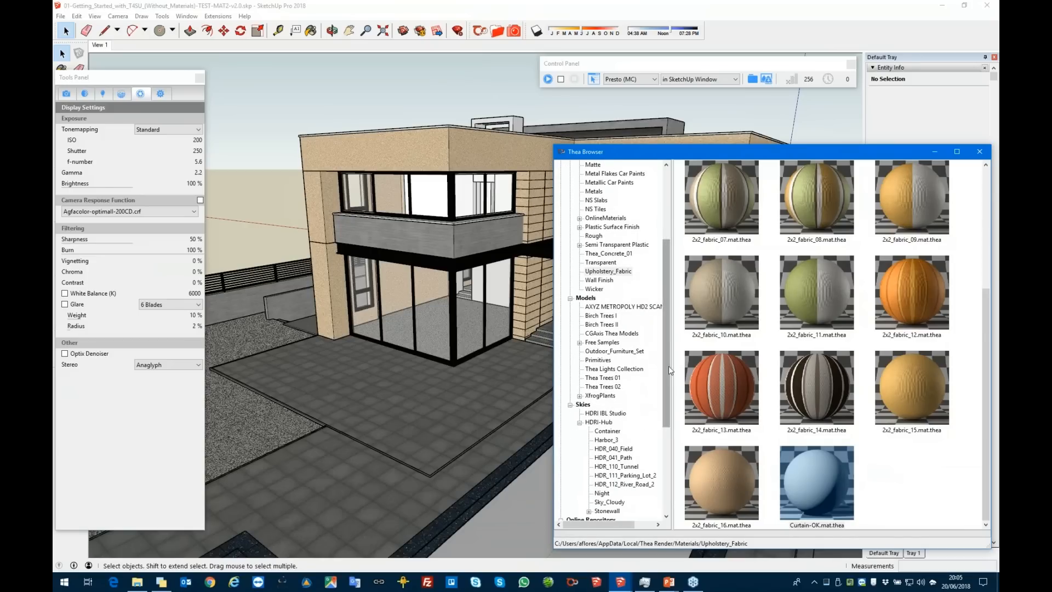
scroll(663, 386, down, 3)
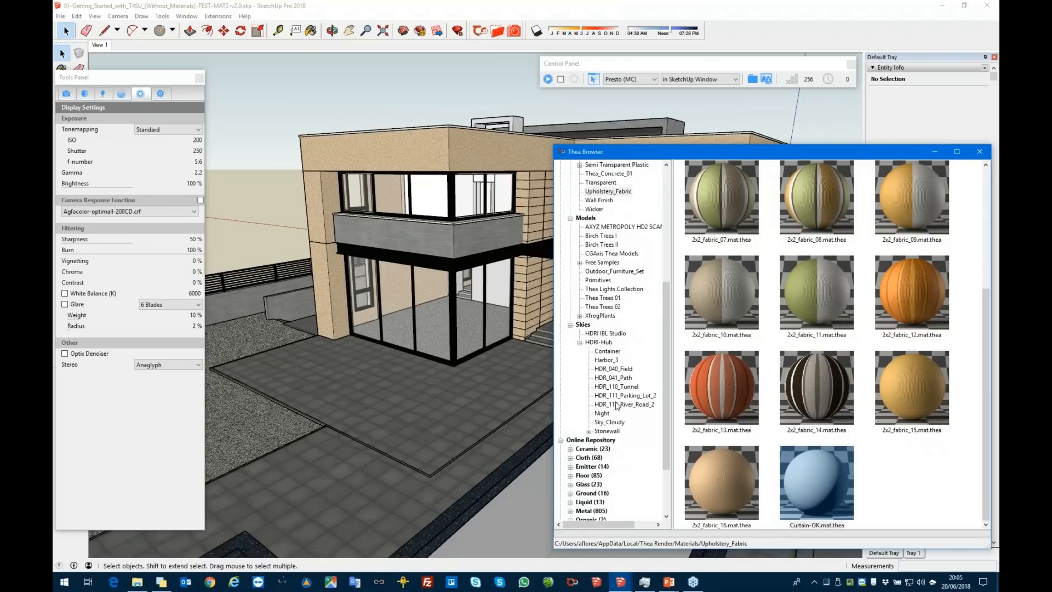
scroll(615, 408, down, 2)
scroll(597, 384, down, 1)
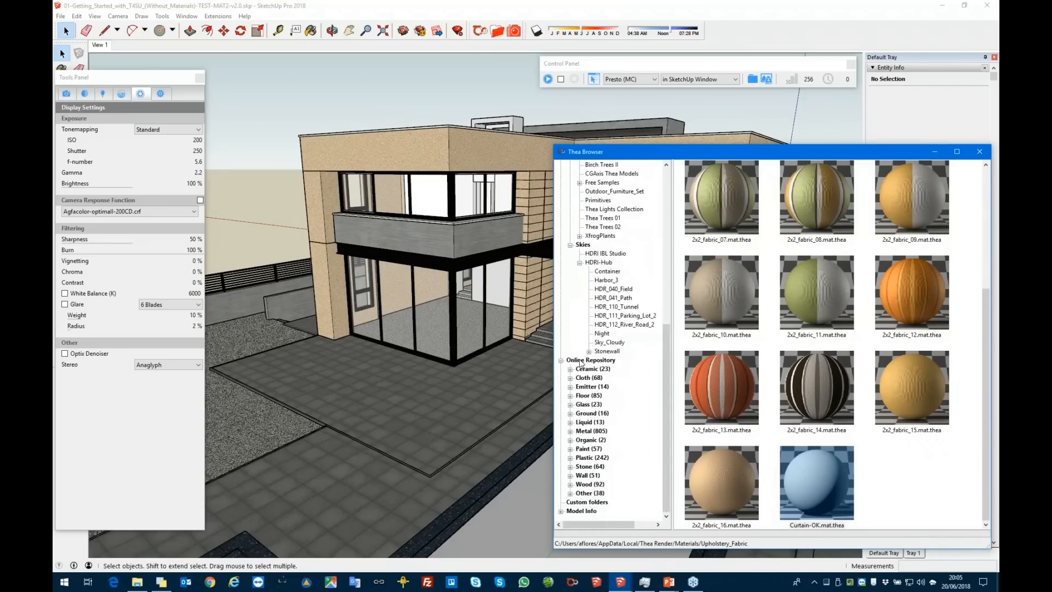
scroll(616, 318, up, 1)
scroll(616, 317, up, 10)
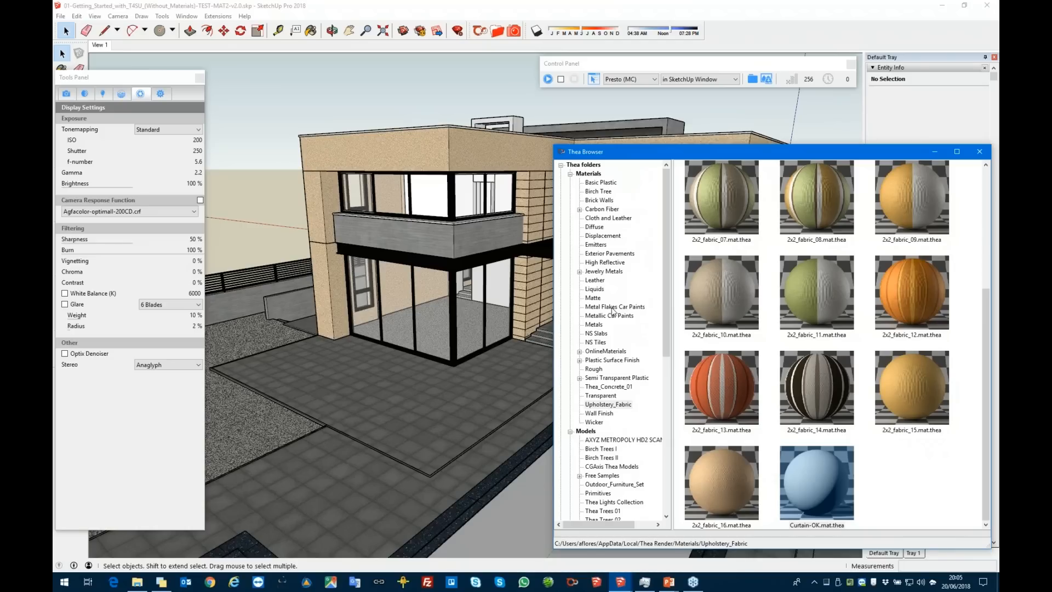
Look through the model folders, including AXYZ Metropoly, Birch Trees I and II, CGAxis, Outdoor_Furniture_Set, Primitives and Thea Lights Collection
click(609, 439)
drag(665, 314, 663, 343)
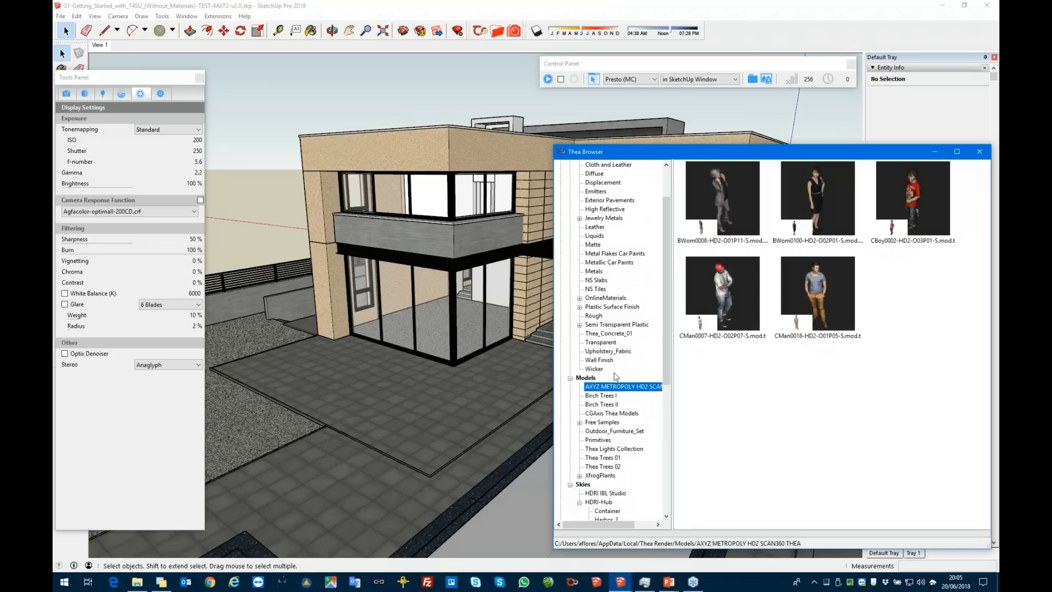
drag(667, 297, 668, 322)
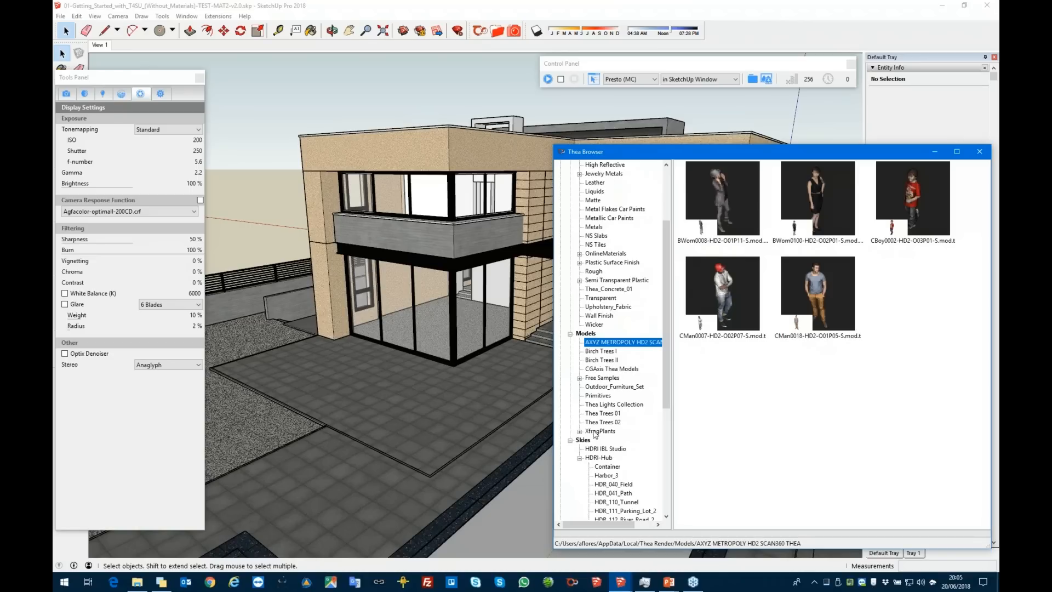
click(598, 351)
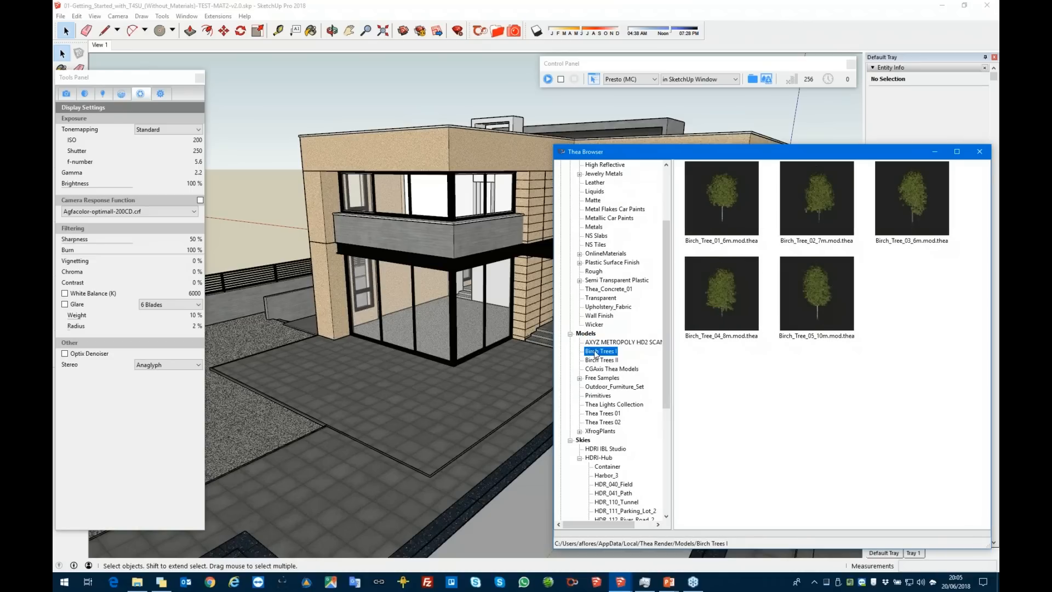
click(600, 359)
click(602, 370)
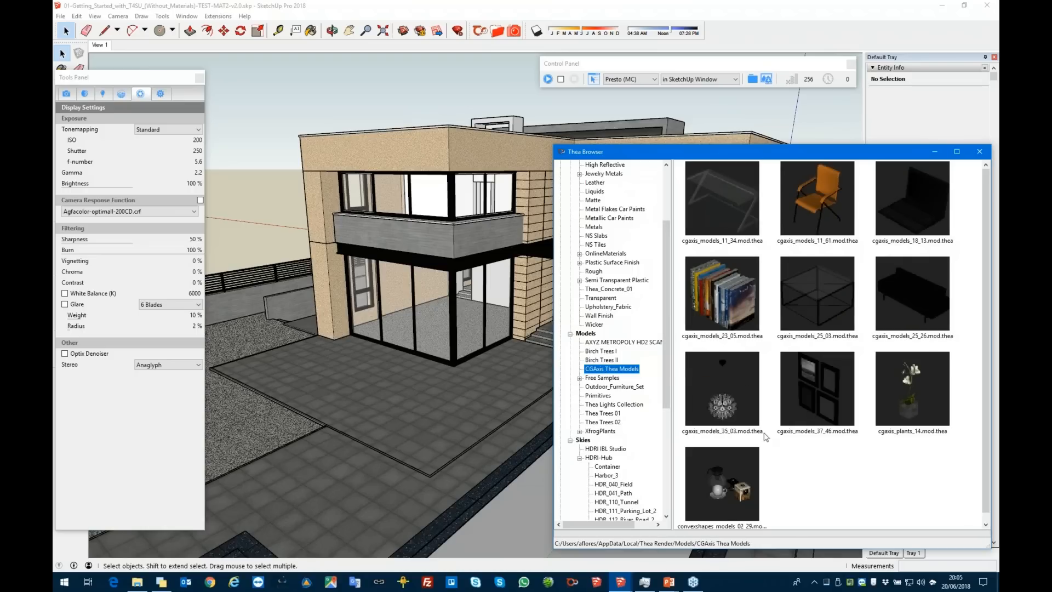
click(603, 387)
click(604, 396)
click(605, 404)
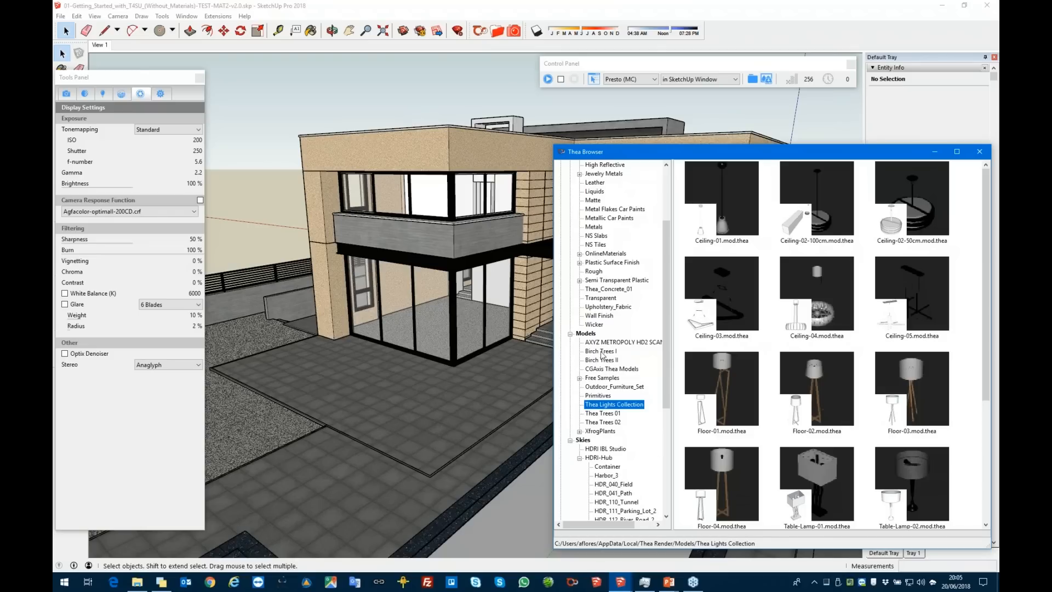
Insert the Birch_Tree_01_6m model from the Birch Trees I folder and place trees on both sides of the house
click(601, 352)
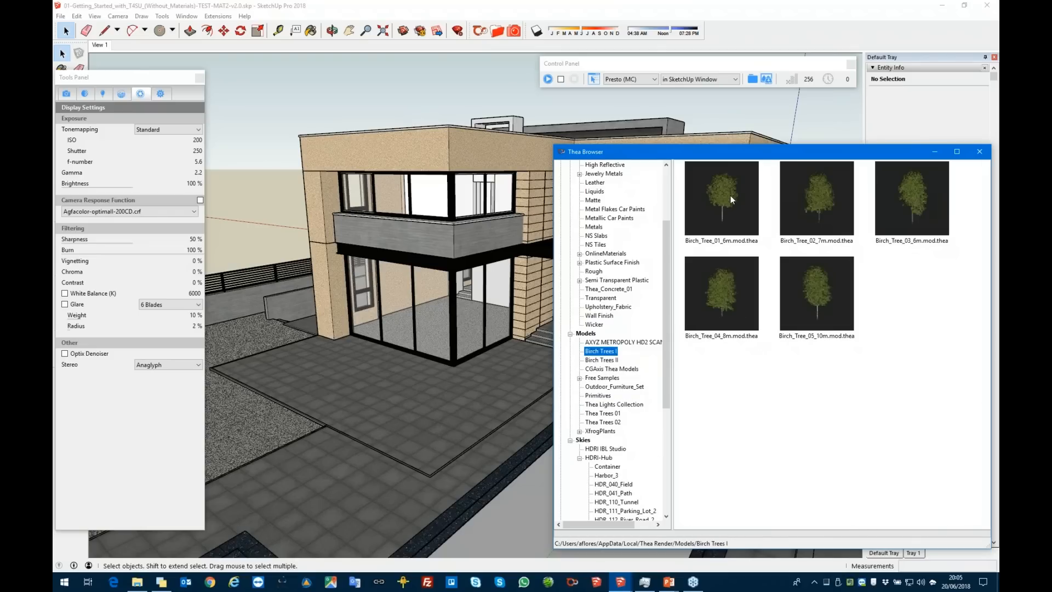
click(731, 198)
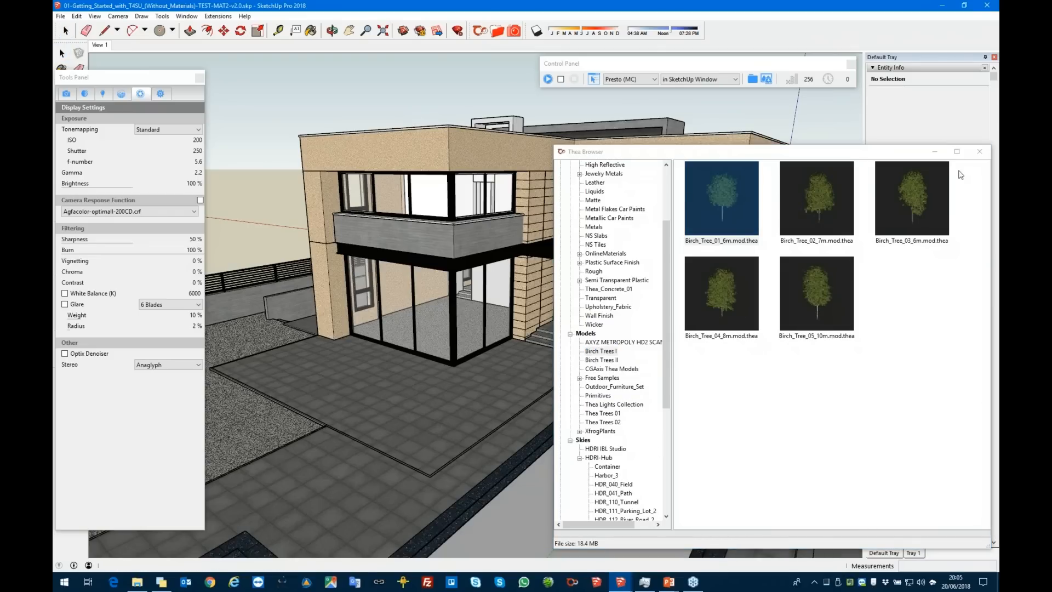
click(978, 154)
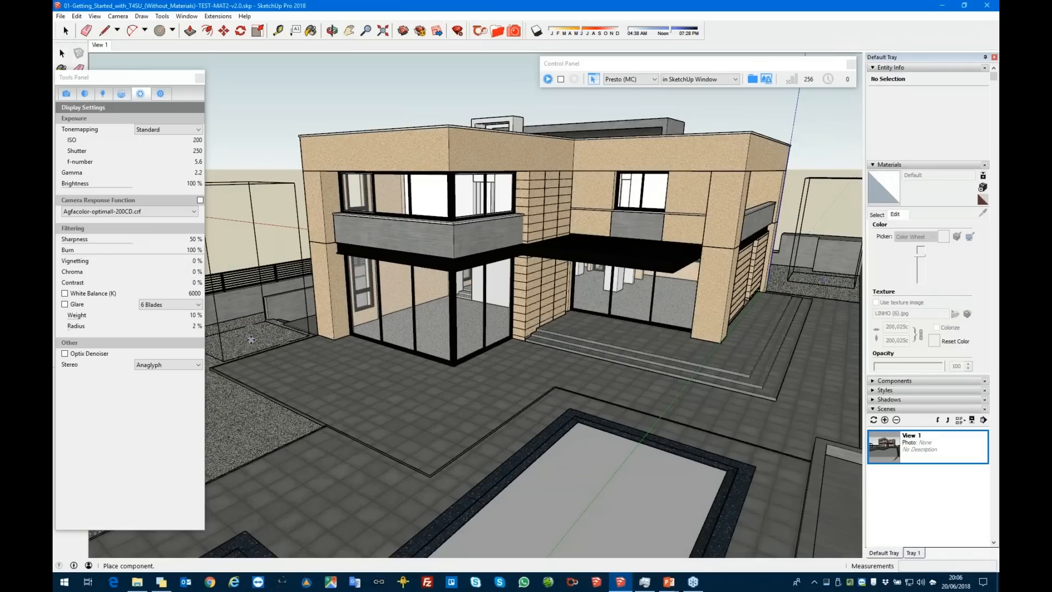
click(252, 340)
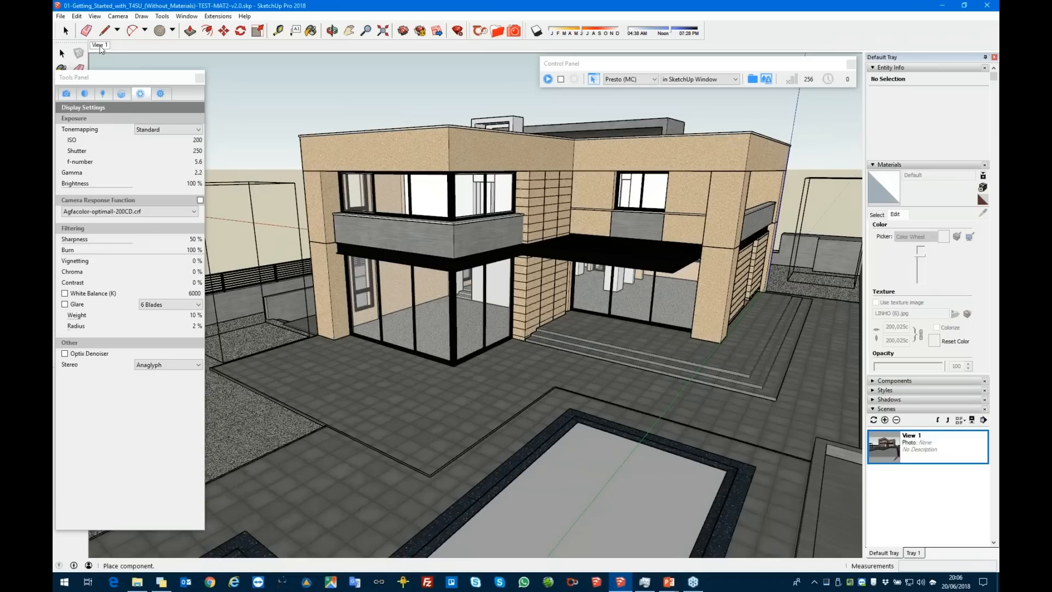
Return to the View 1 scene and start an interactive Presto (MC) render in the SketchUp window
click(99, 45)
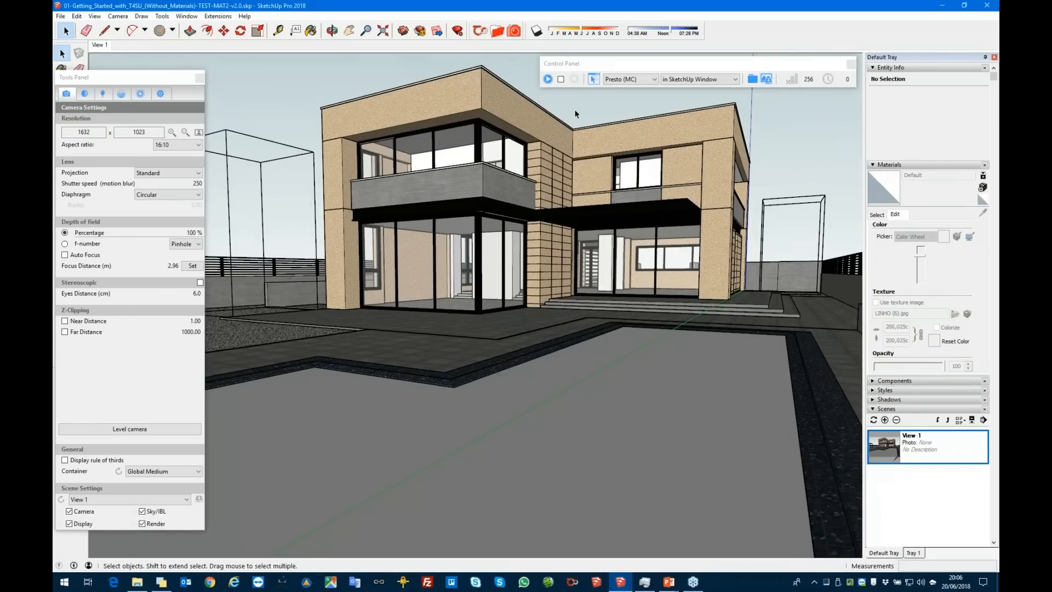
click(548, 79)
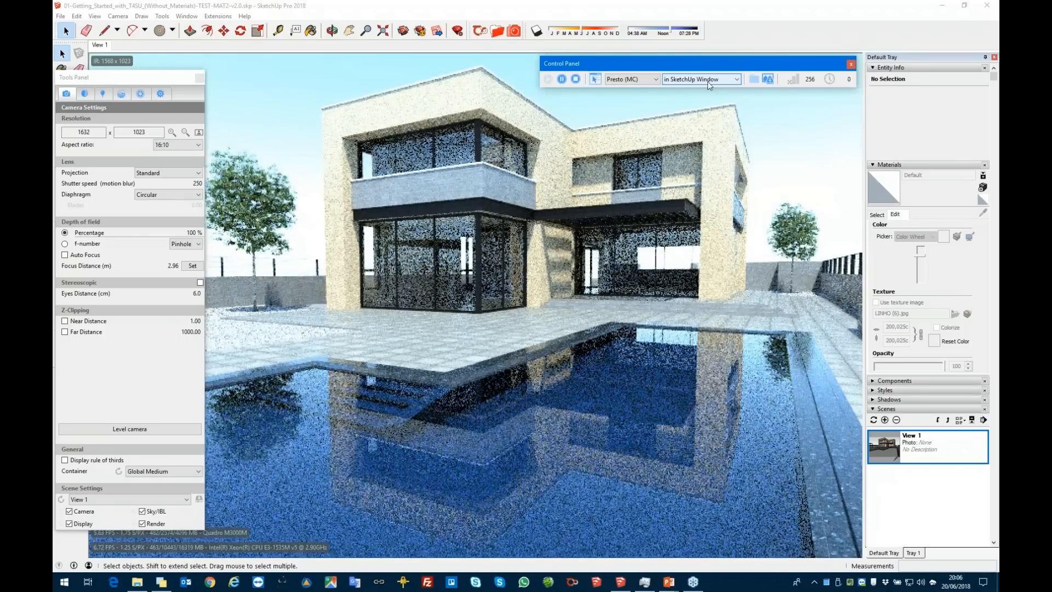
click(708, 81)
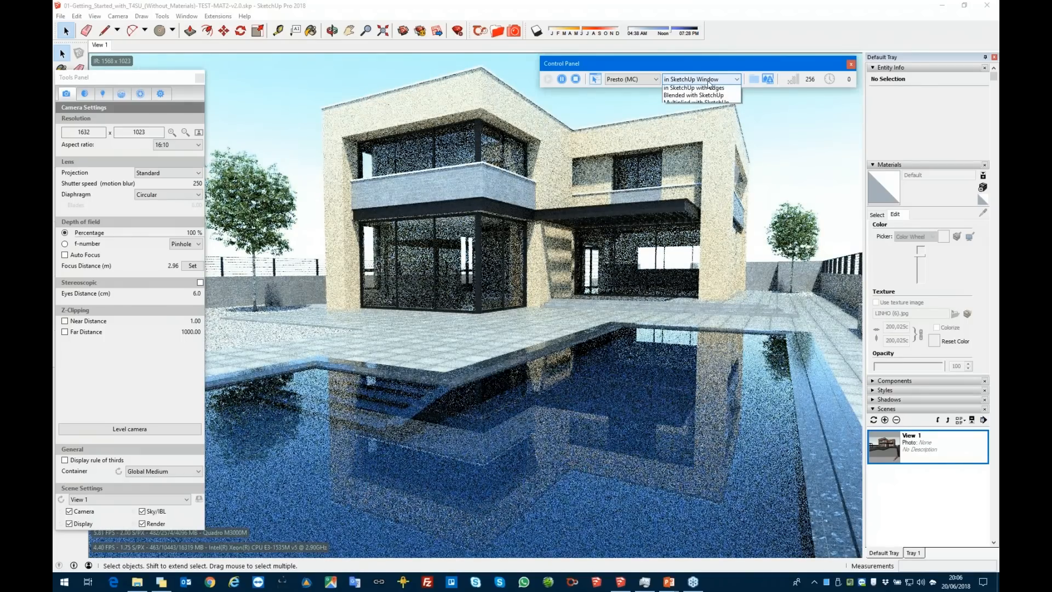
click(709, 84)
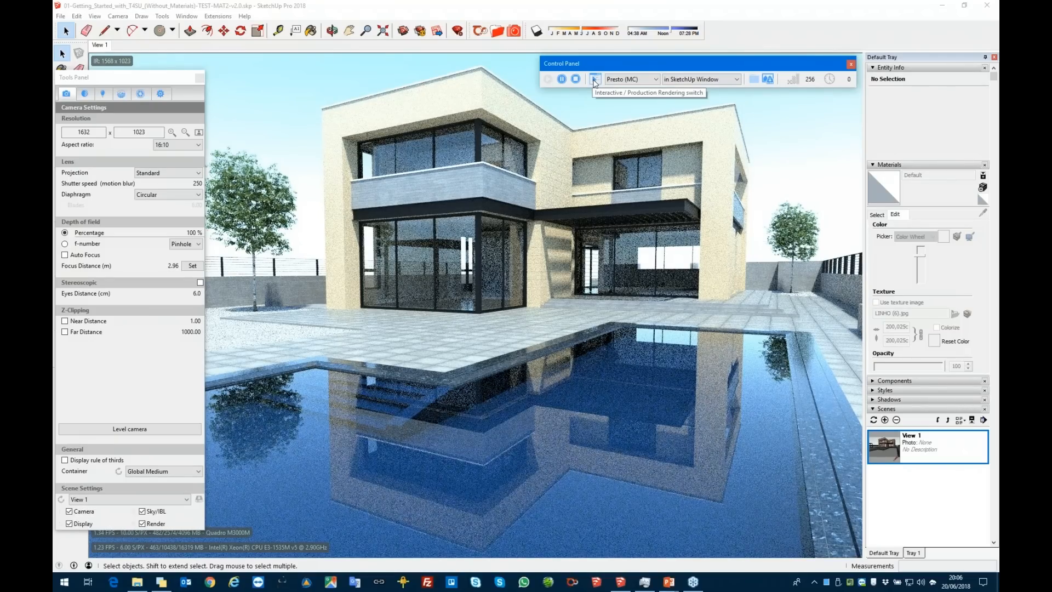
click(594, 80)
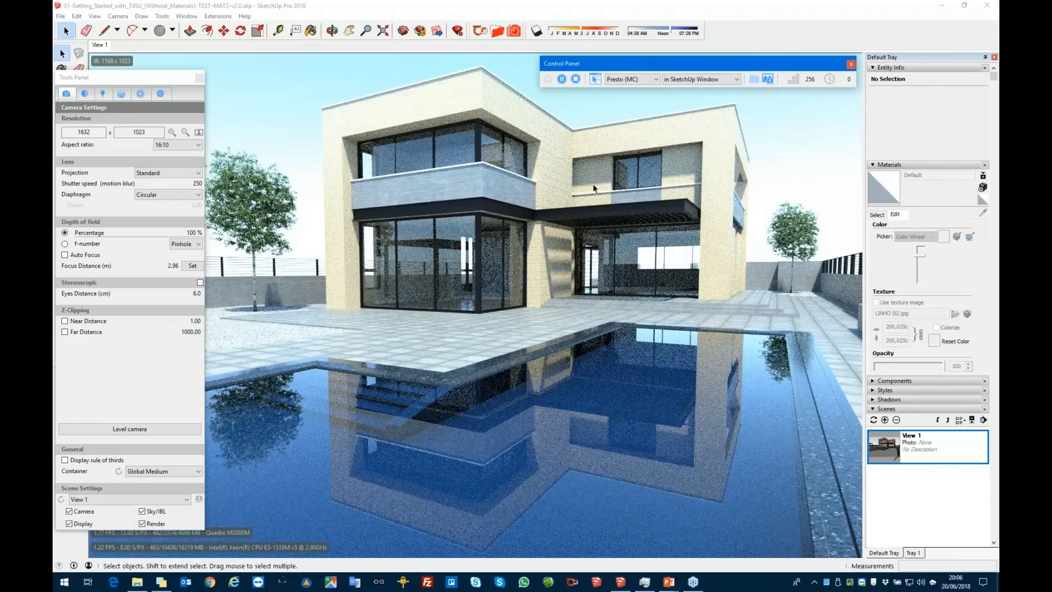
Examine the house from other angles in the interactive render and return to the View 1 scene
middle_drag(594, 188, 497, 254)
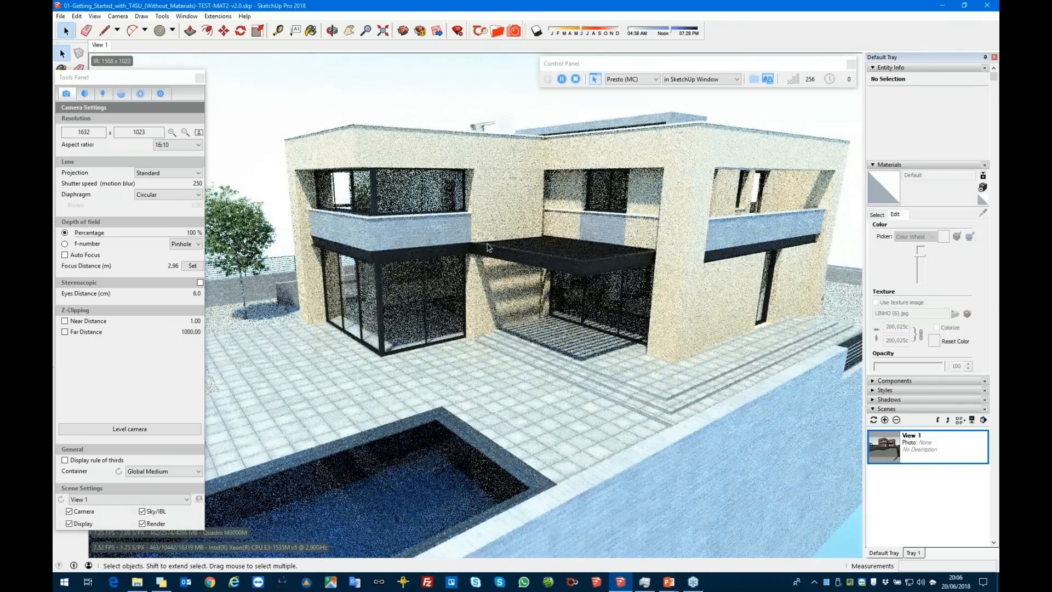
middle_drag(488, 248, 665, 221)
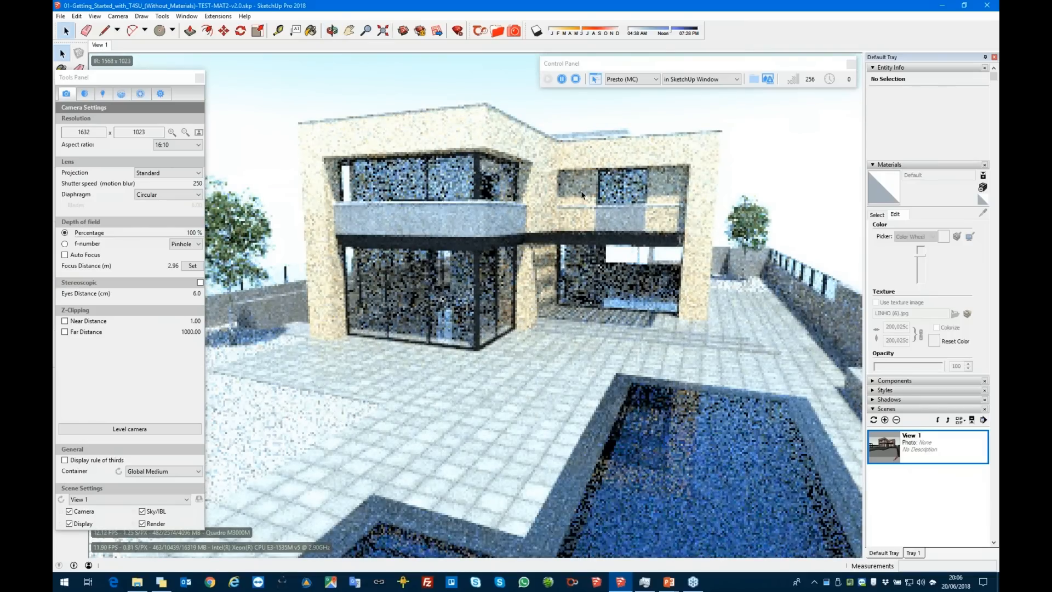
click(582, 195)
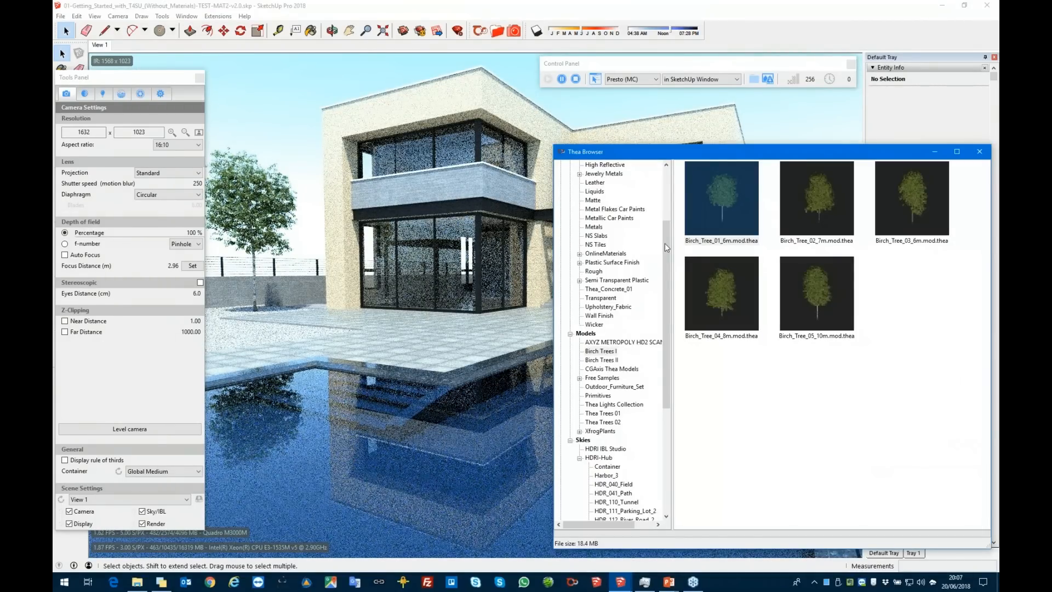
Paint the house's beige walls with the 4x2_brown_blue_bricks_bump material from the Thea Browser's Brick Walls folder
drag(665, 242, 673, 184)
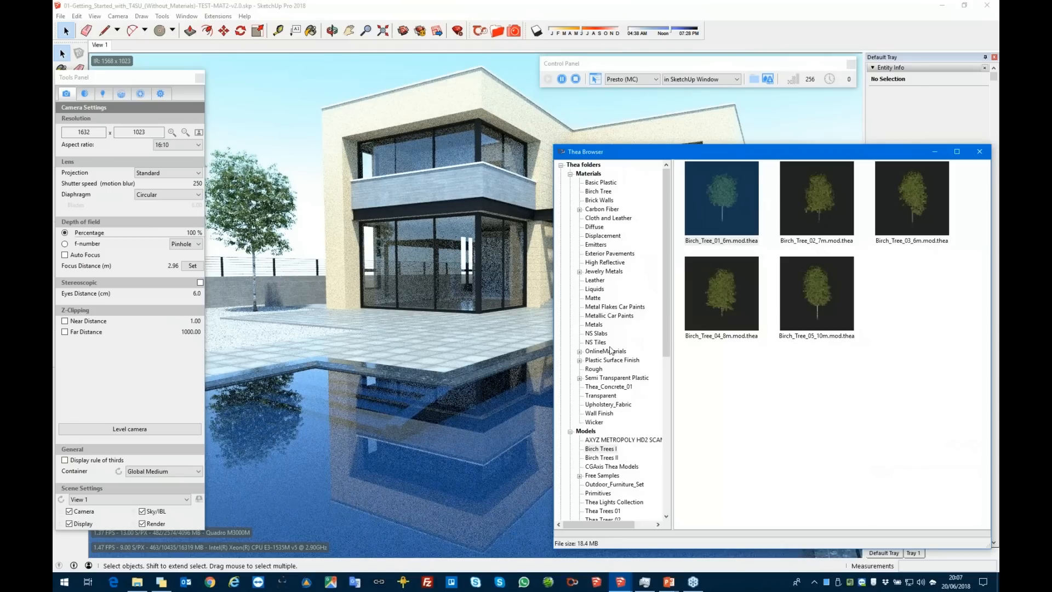
click(599, 200)
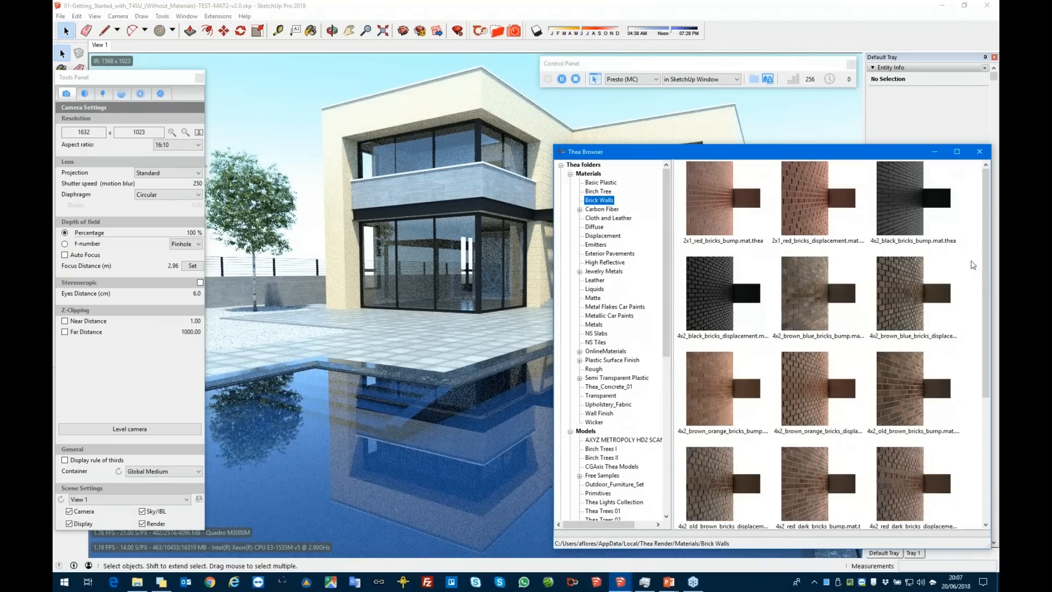
scroll(985, 268, down, 3)
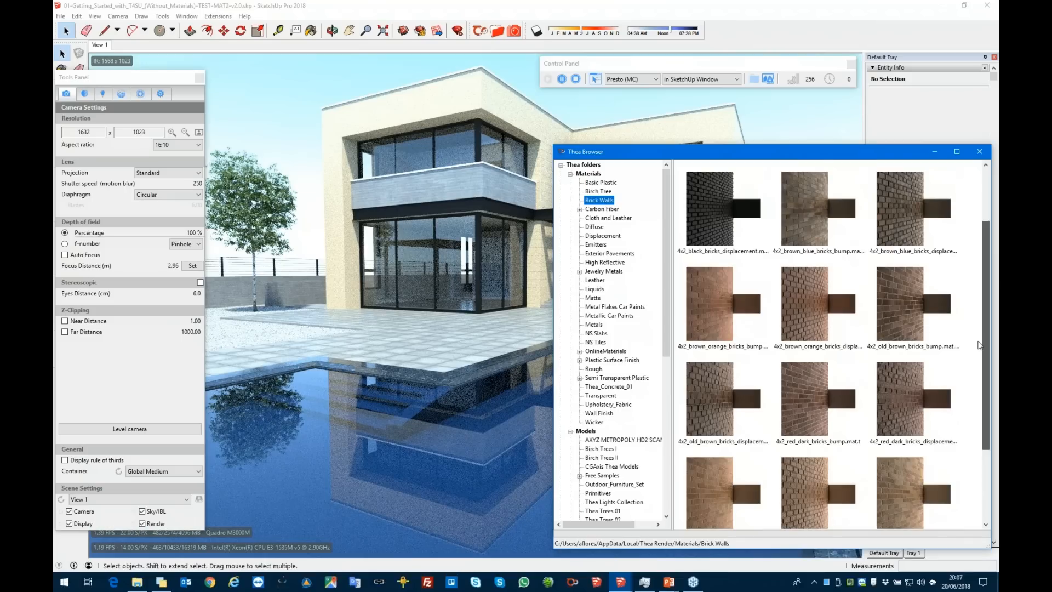
scroll(980, 344, down, 2)
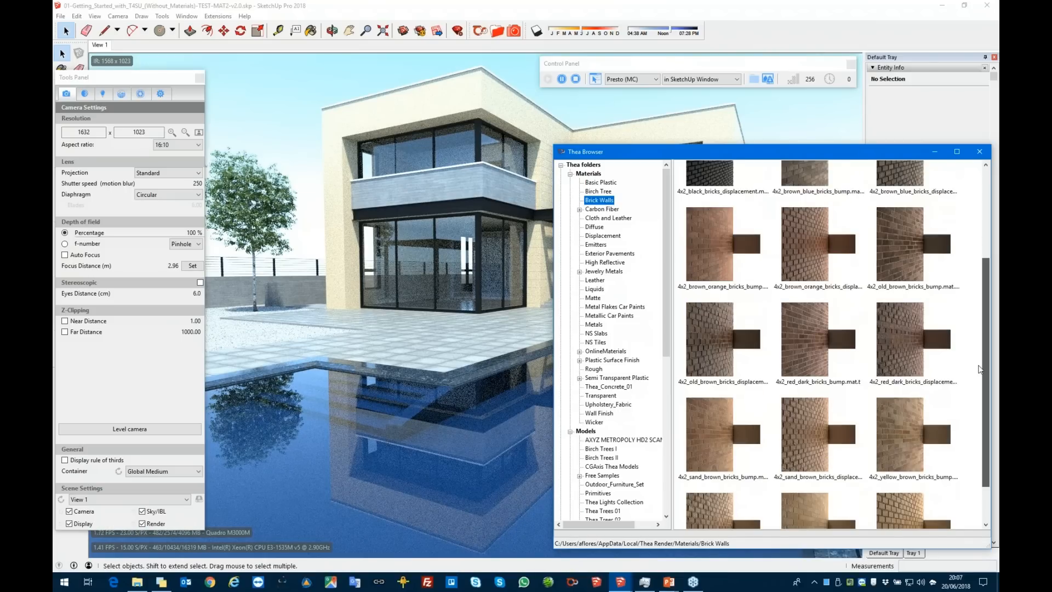
scroll(967, 267, up, 1)
scroll(967, 267, up, 5)
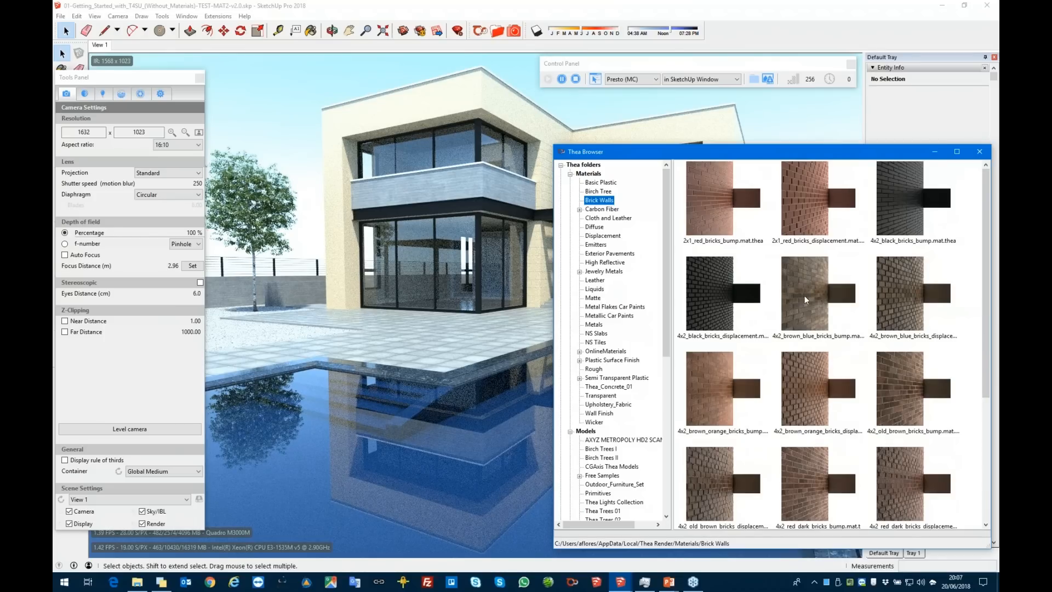
click(808, 297)
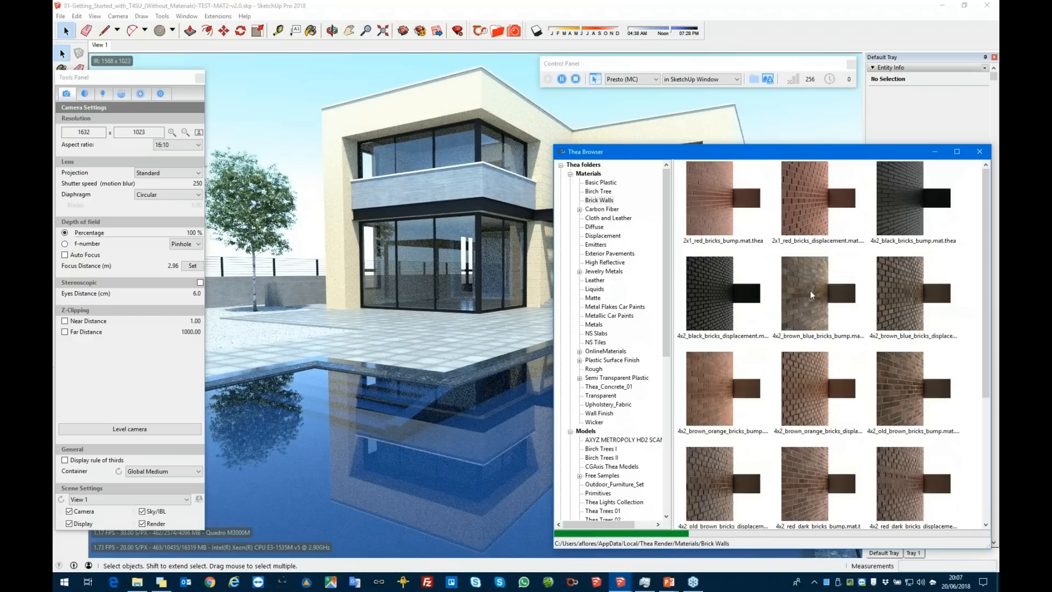
drag(810, 290, 338, 131)
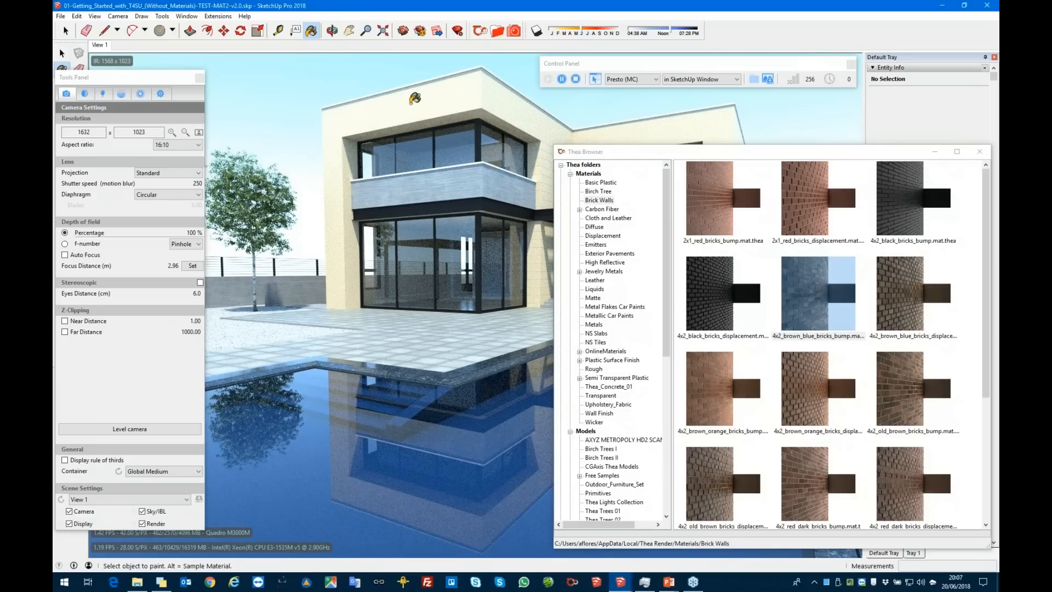
double_click(814, 293)
click(413, 98)
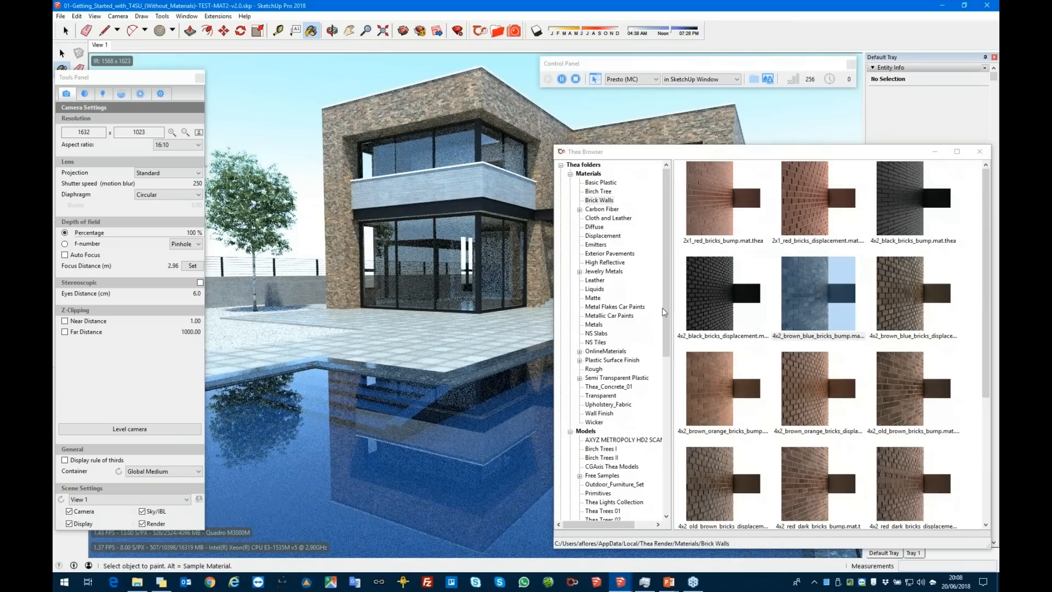
Go to the Online Repository in the Thea Browser and expand its Ceramic category
click(664, 312)
scroll(657, 446, down, 10)
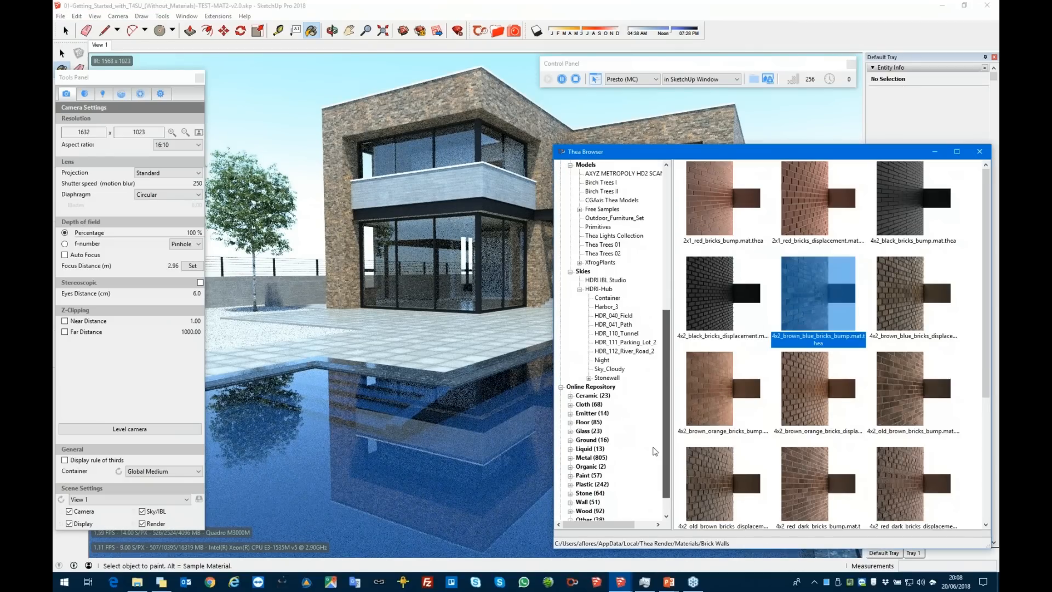
scroll(655, 451, down, 1)
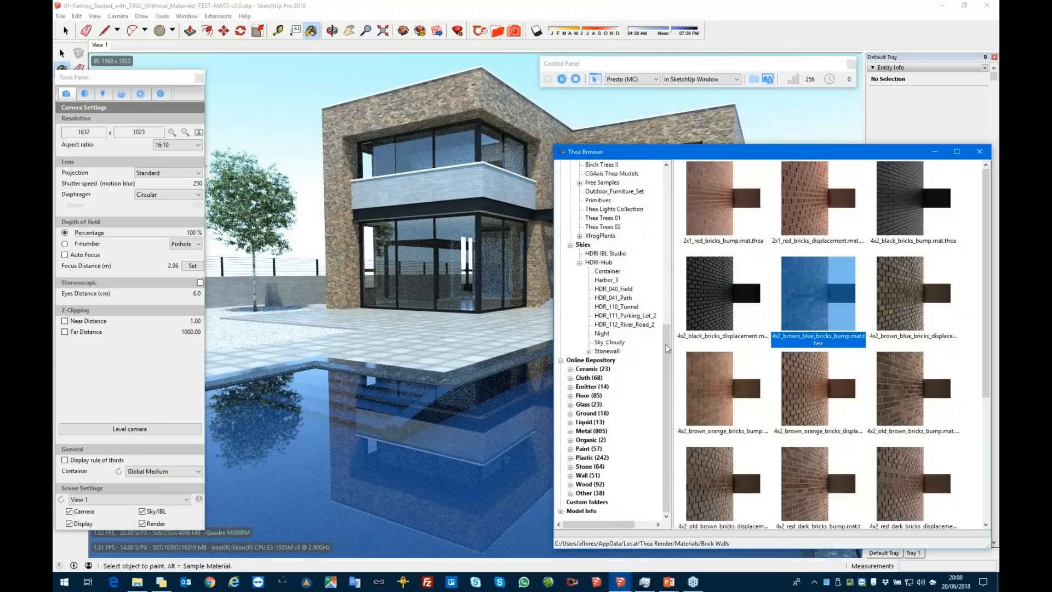
click(571, 369)
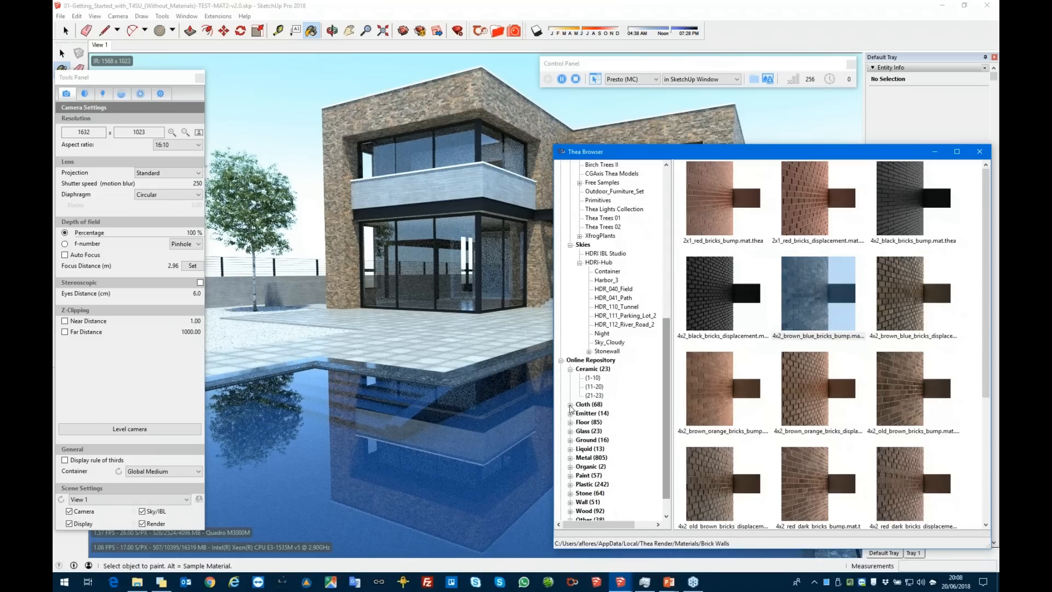
Browse the Online Repository's Ceramic (1-10) and Cloth (1-10) material sets and its remaining categories
click(570, 405)
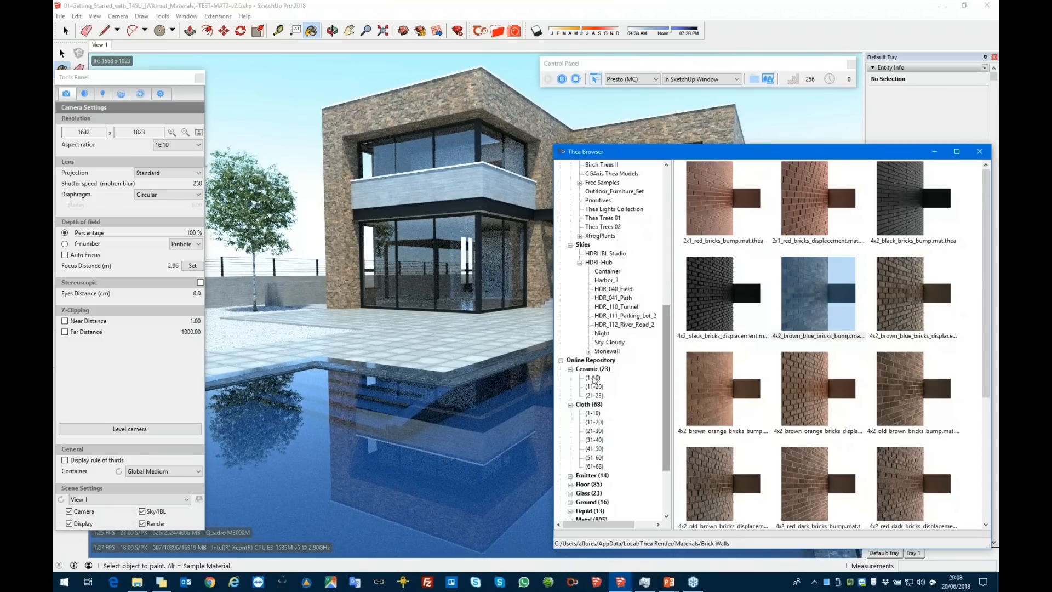
click(594, 378)
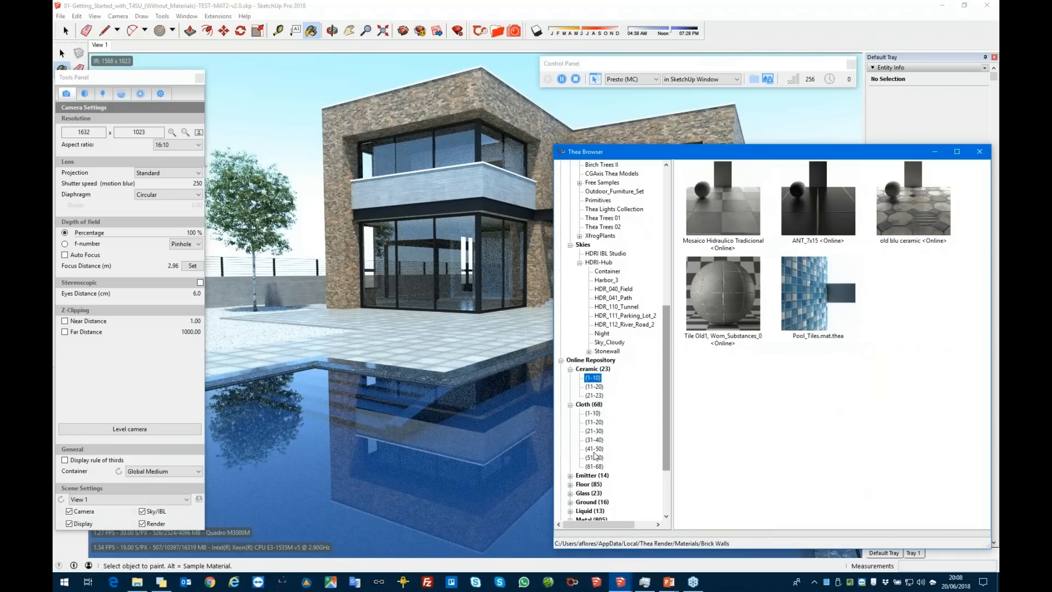
click(593, 414)
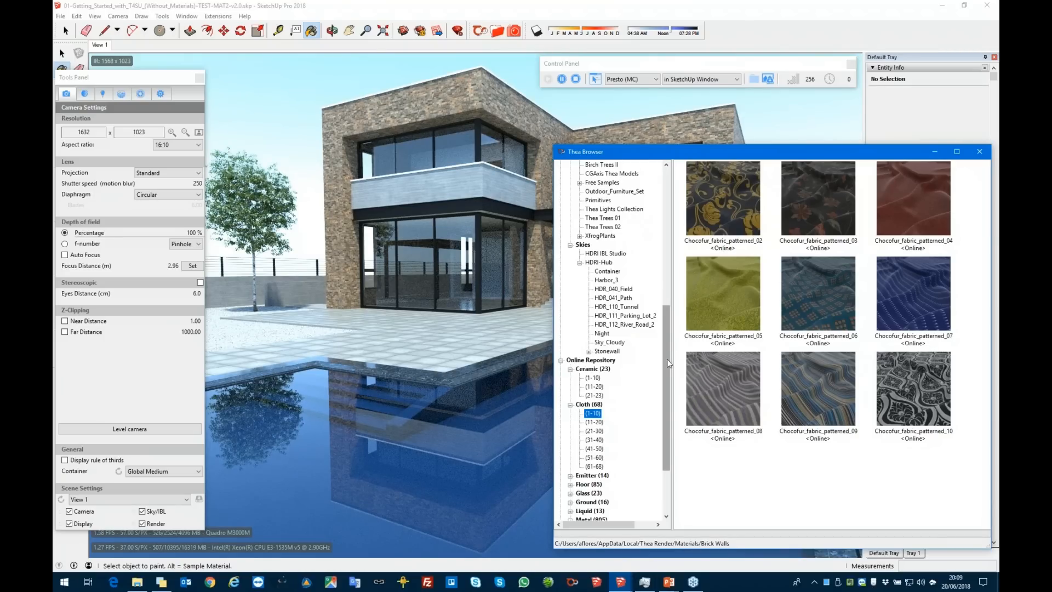
scroll(664, 371, down, 3)
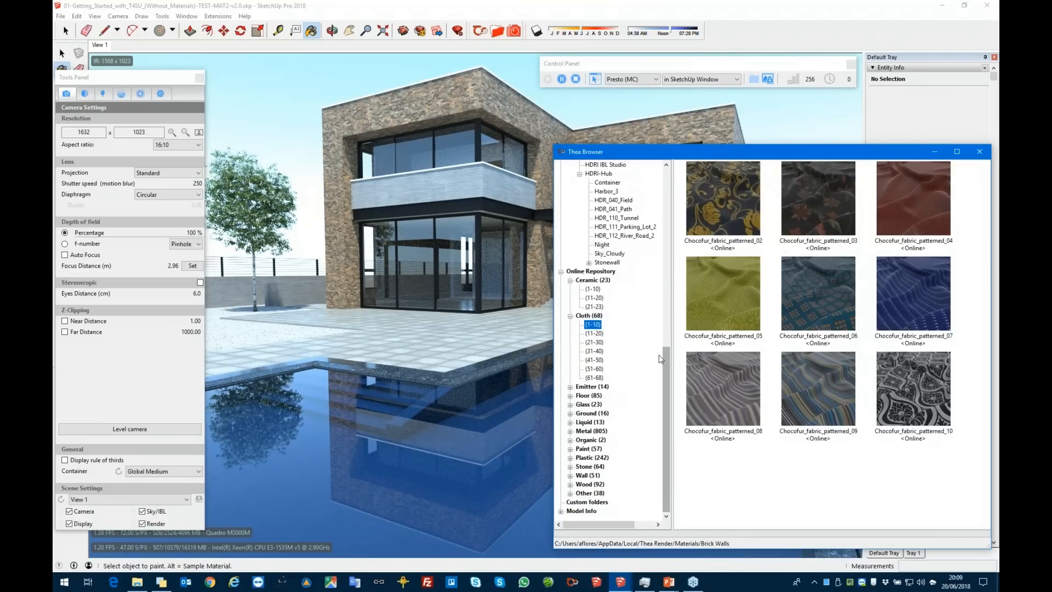
Paint the pool surface with the SW pool water waves20-OK material from the Liquids folder and close the Thea Browser
click(666, 314)
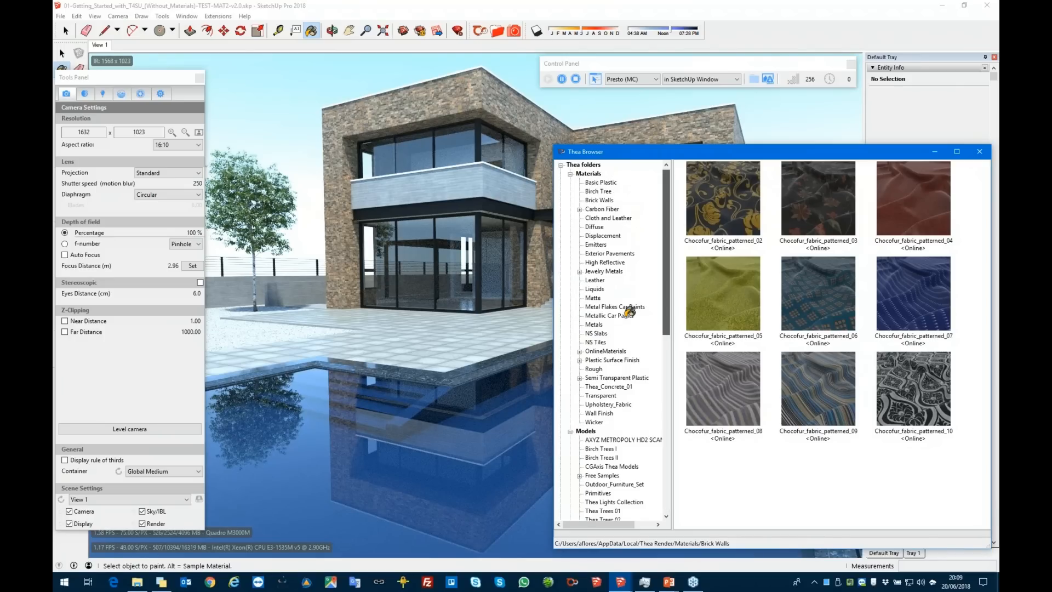
click(597, 290)
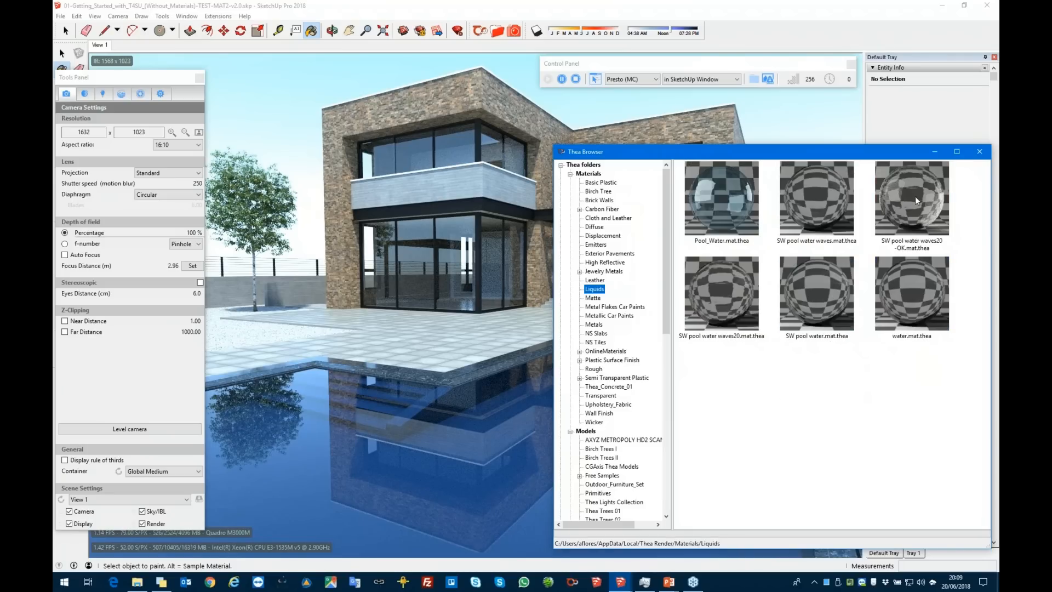
double_click(910, 201)
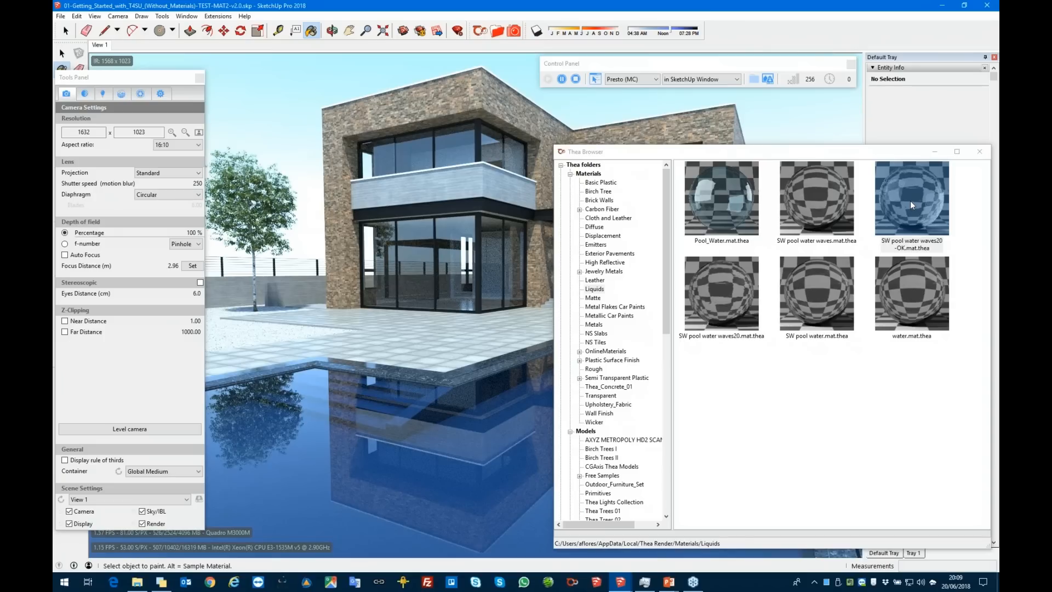
click(444, 437)
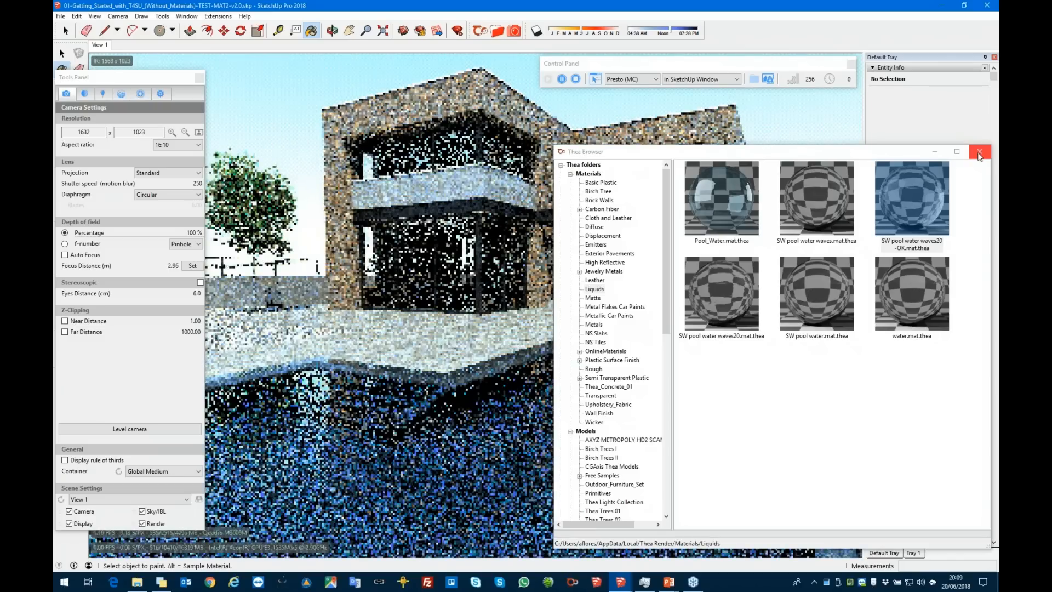
click(979, 153)
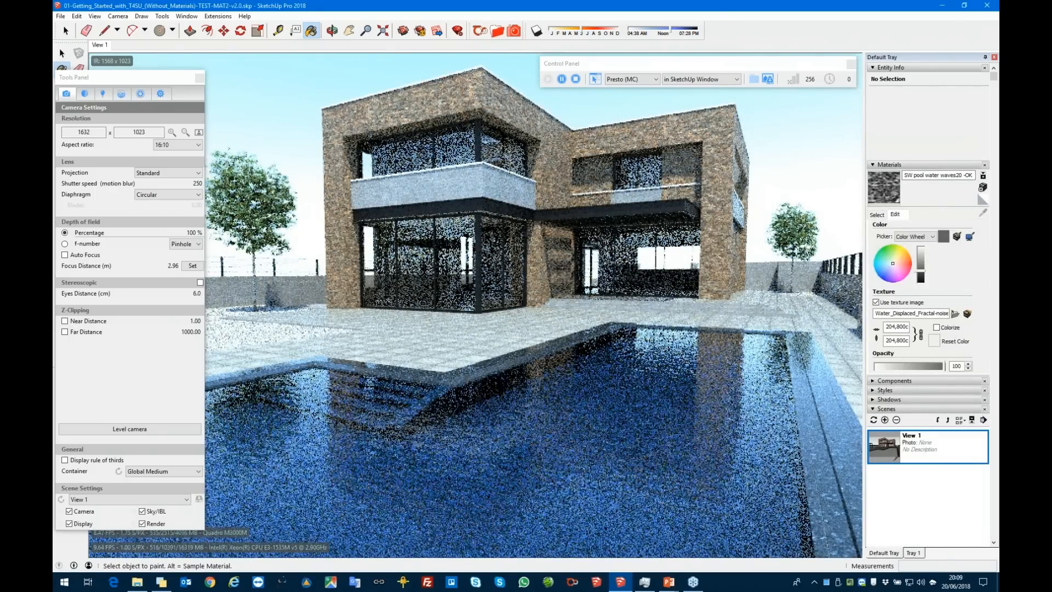
click(622, 422)
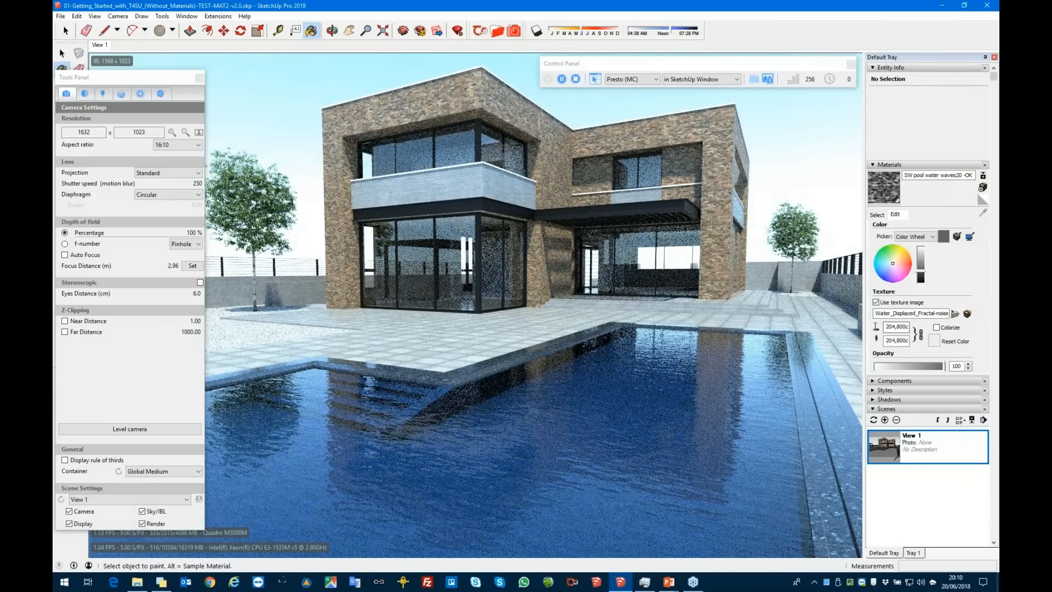
Set the pool water material's texture width to 800 cm
double_click(893, 326)
text(800)
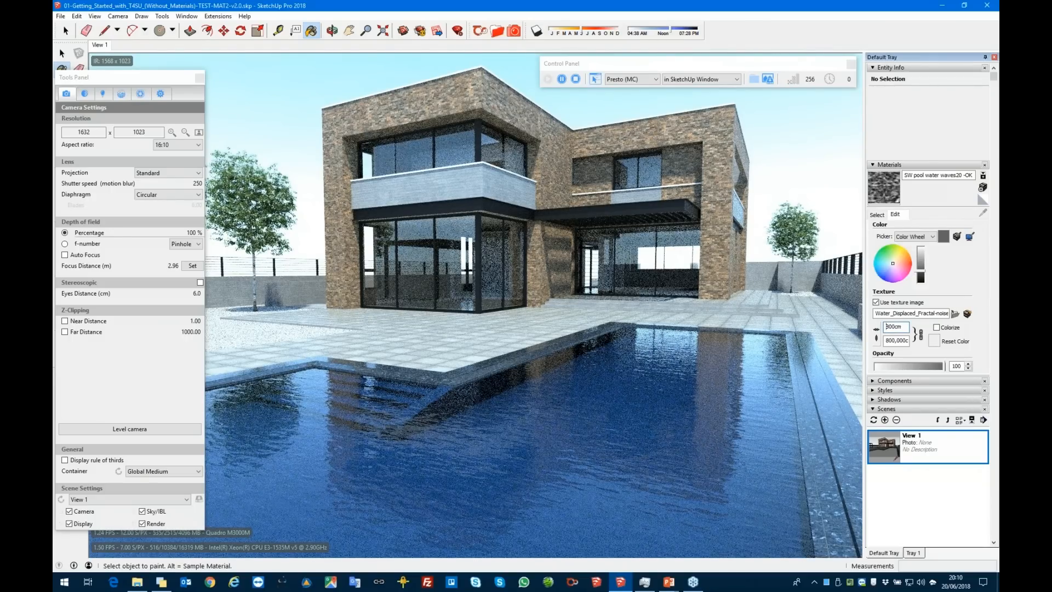
key(Return)
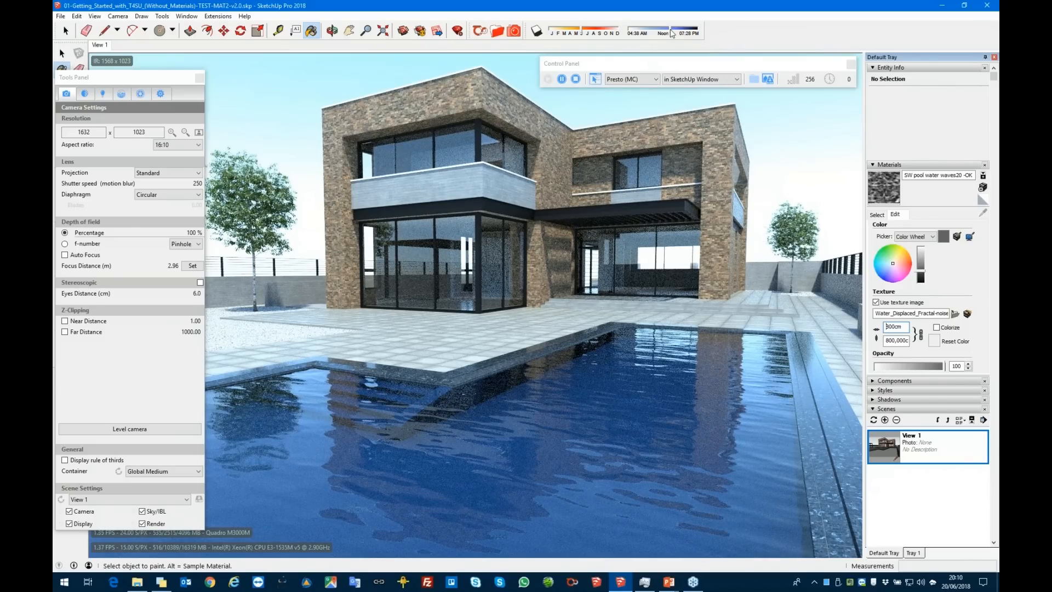
Preview the render with early-morning and late-evening sun, then set the time of day back to shortly after noon
drag(673, 34, 633, 32)
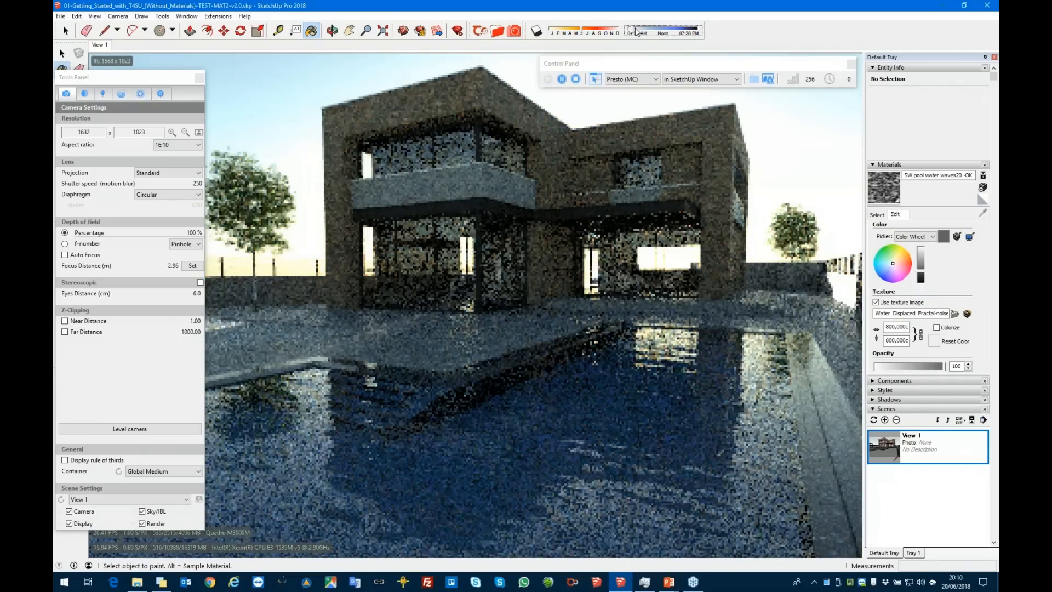
drag(636, 32, 696, 32)
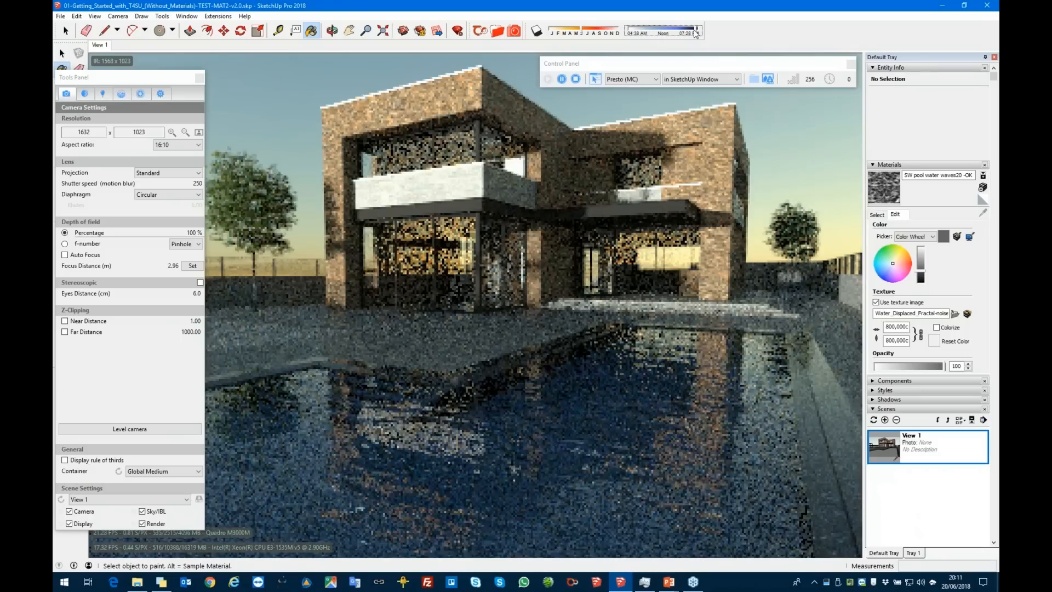
drag(694, 27, 692, 29)
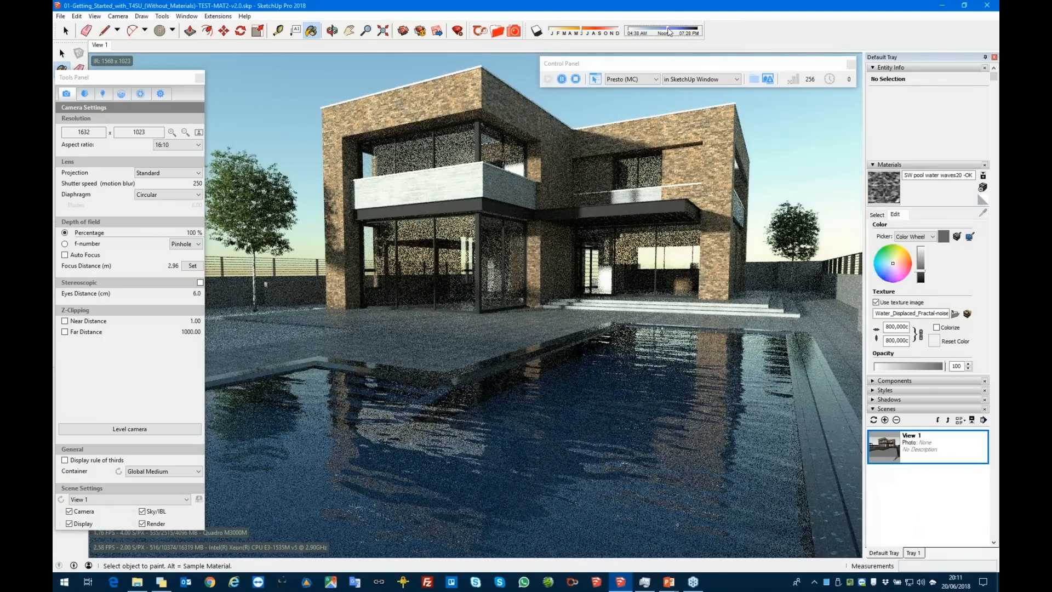
click(669, 32)
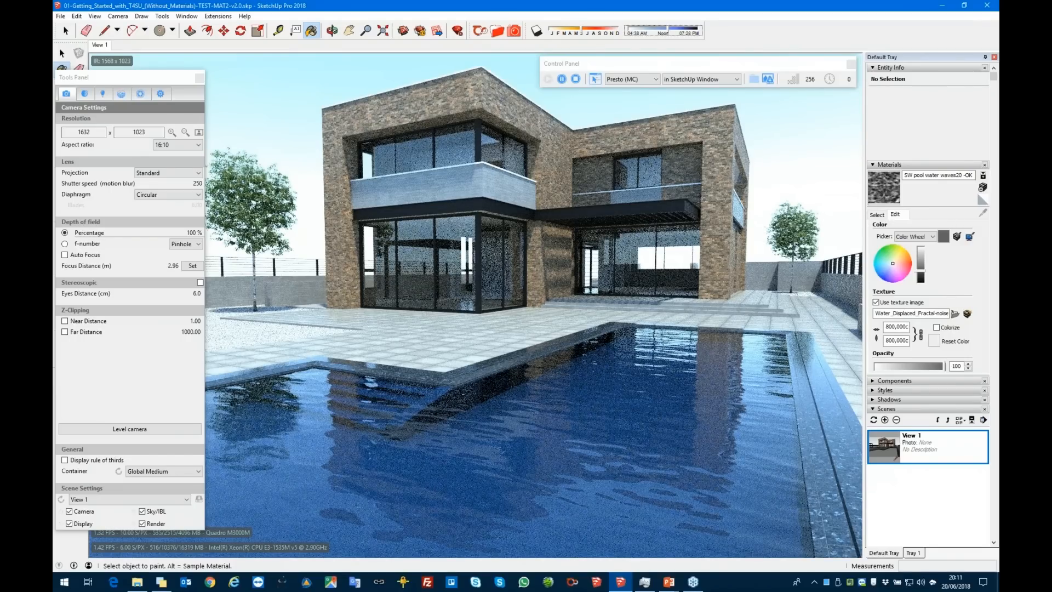
Reopen the Thea Browser to view the HDR_040_Field sky in the HDRI-Hub folder, then close the browser
click(497, 35)
scroll(652, 318, down, 6)
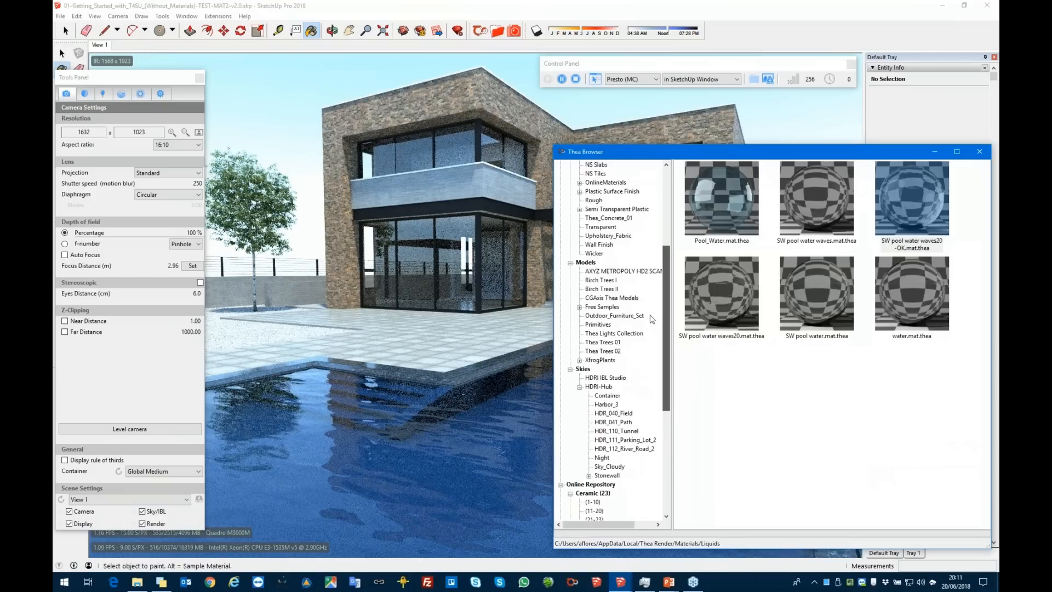
scroll(651, 318, down, 2)
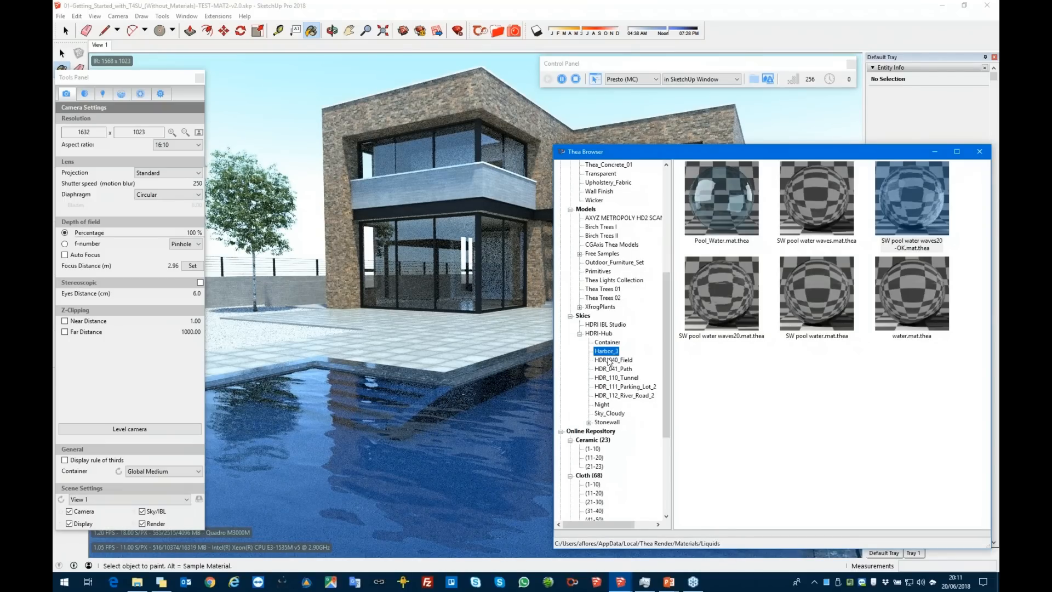
click(610, 360)
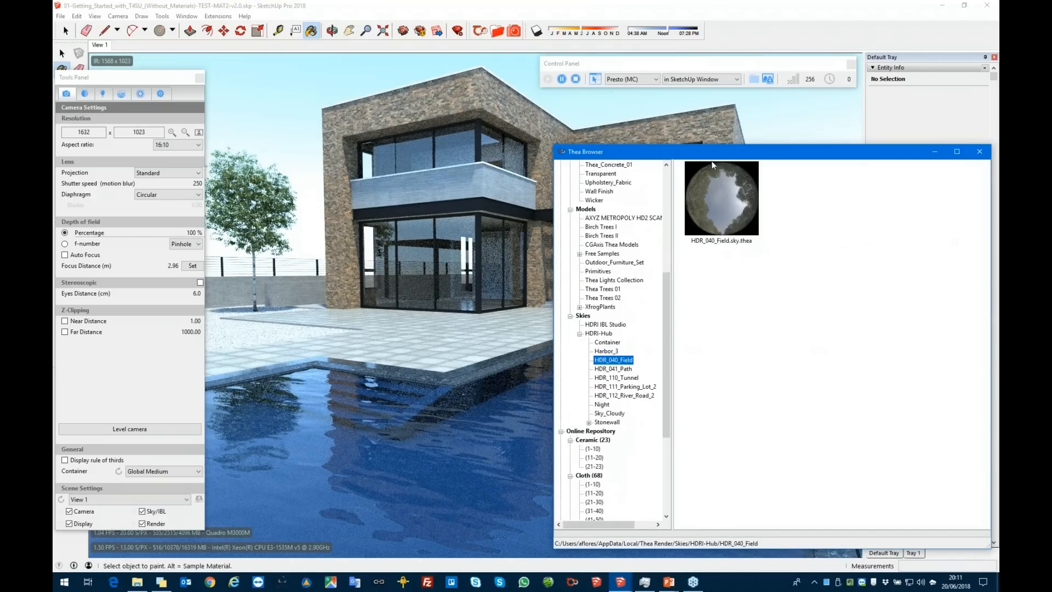
click(979, 153)
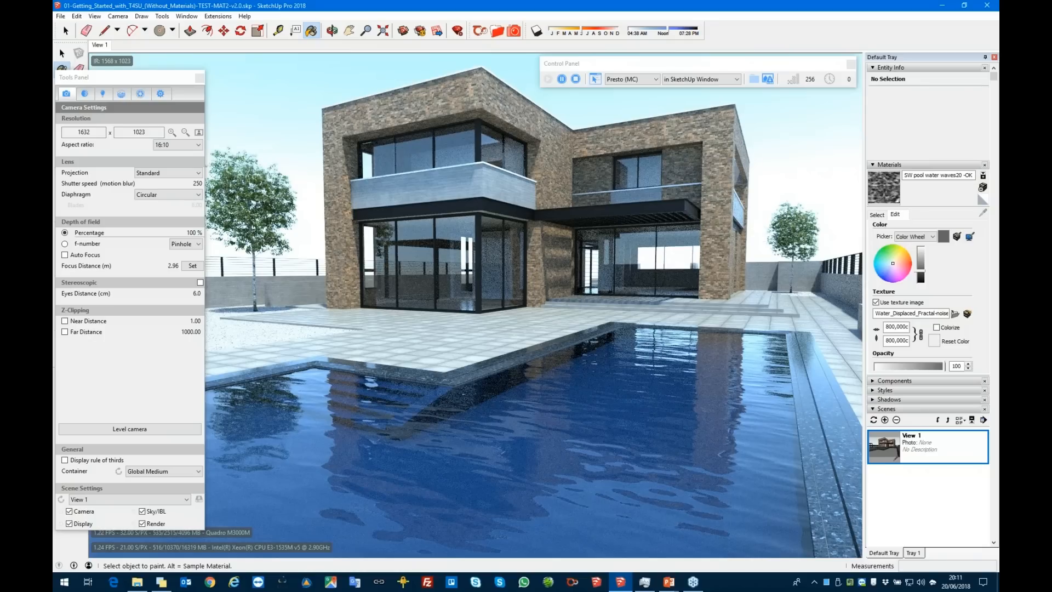
Enable image-based lighting for illumination, background, reflection and refraction with cloud_layers_8k.hdr in the environment settings, keeping that image file
click(124, 95)
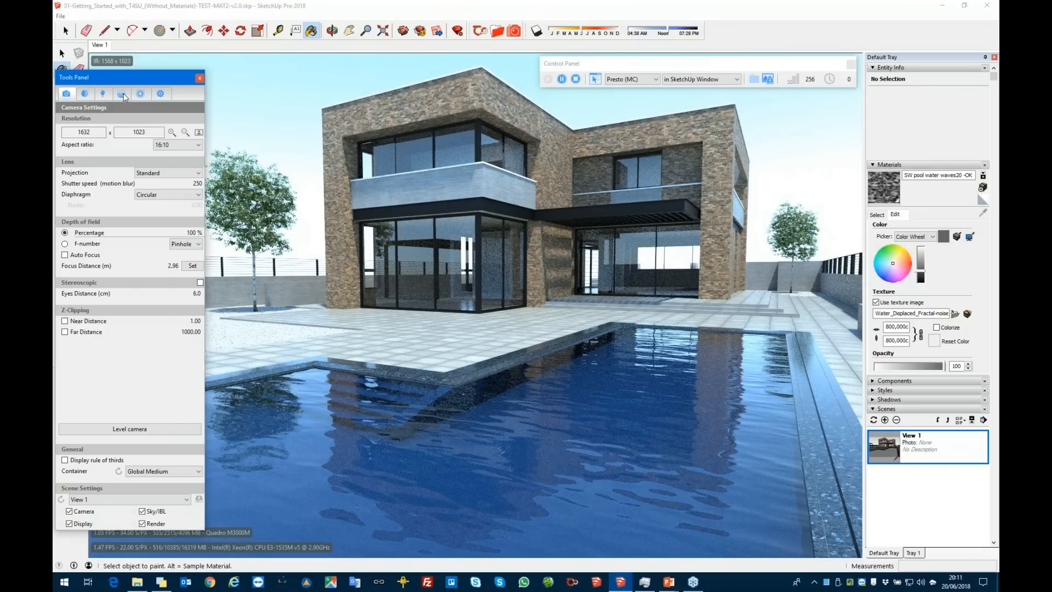
click(123, 96)
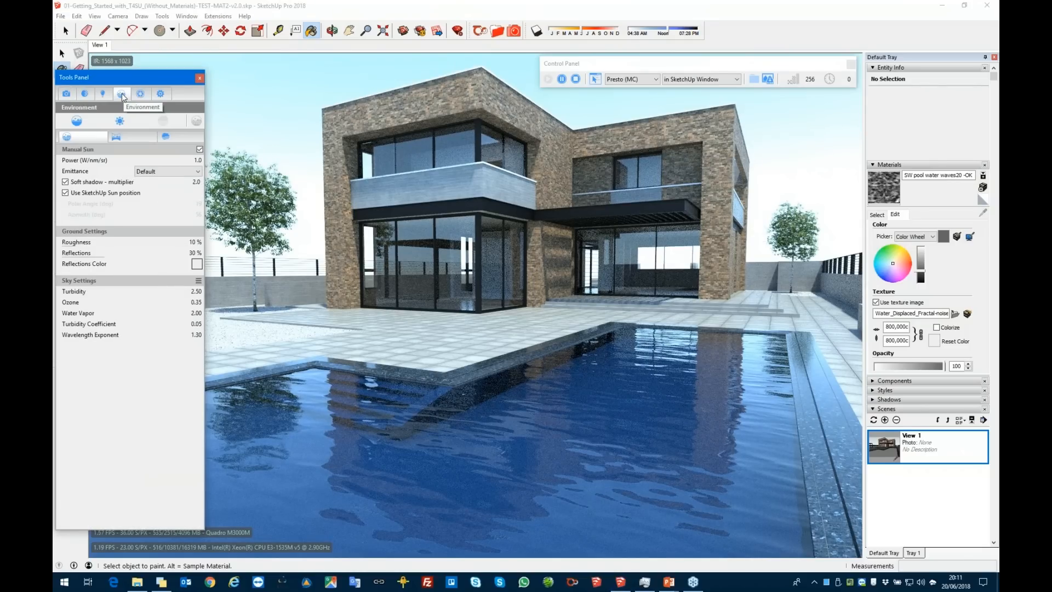
click(122, 136)
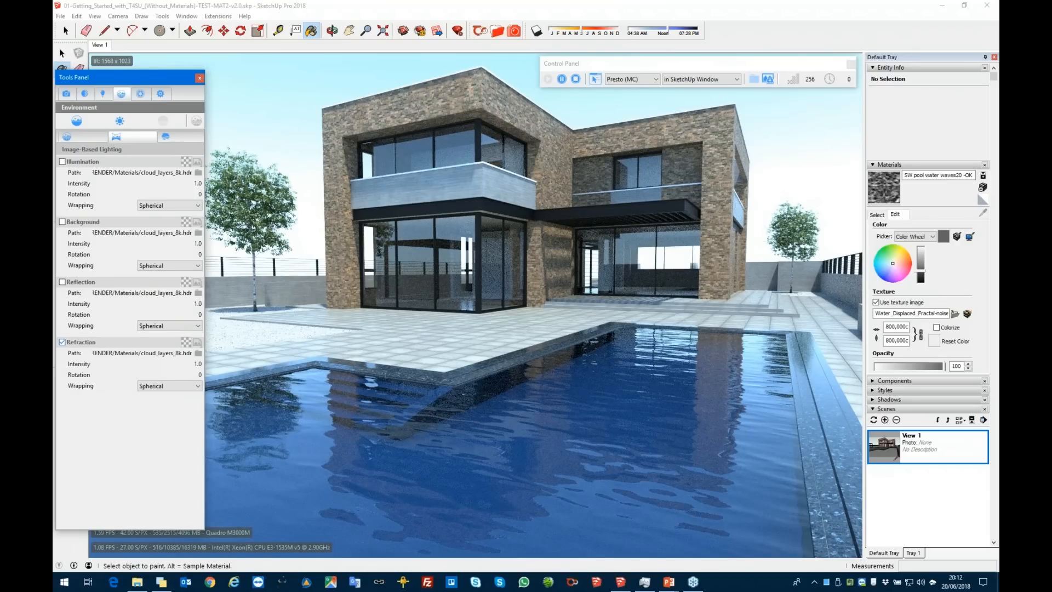
click(62, 282)
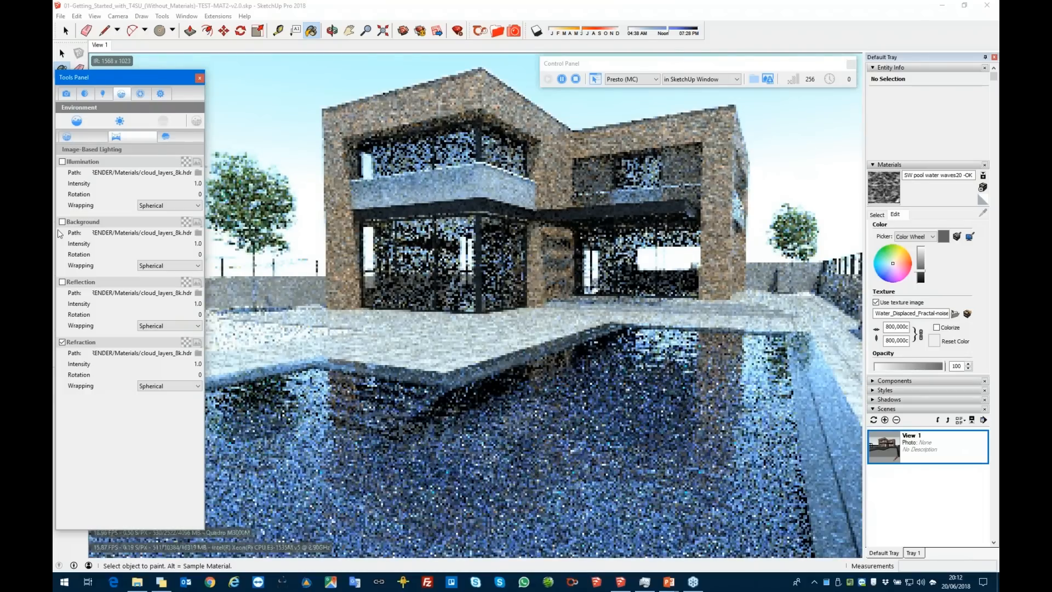
click(62, 282)
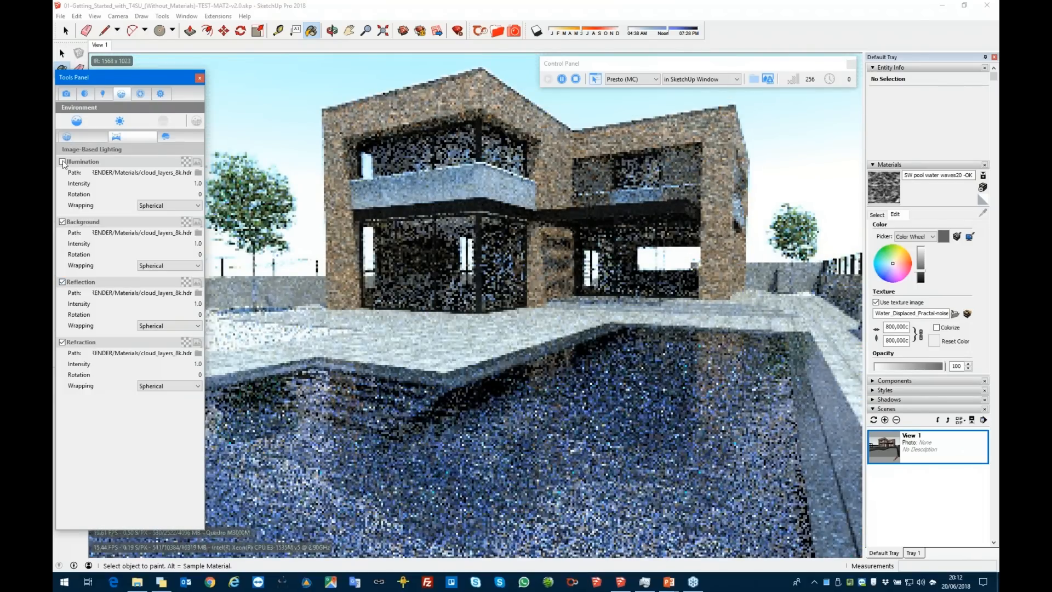
click(62, 162)
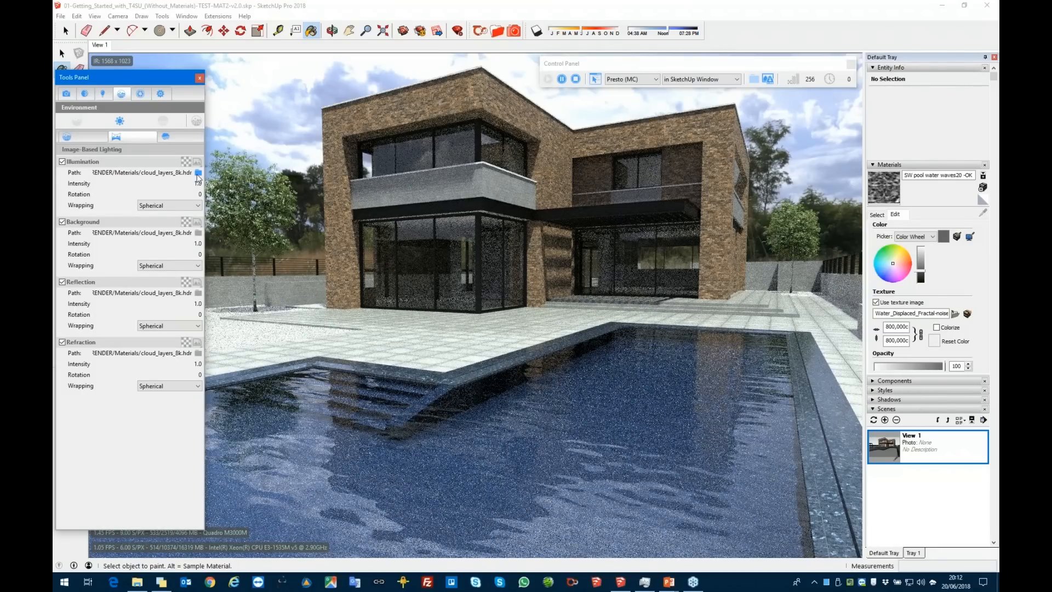
click(198, 174)
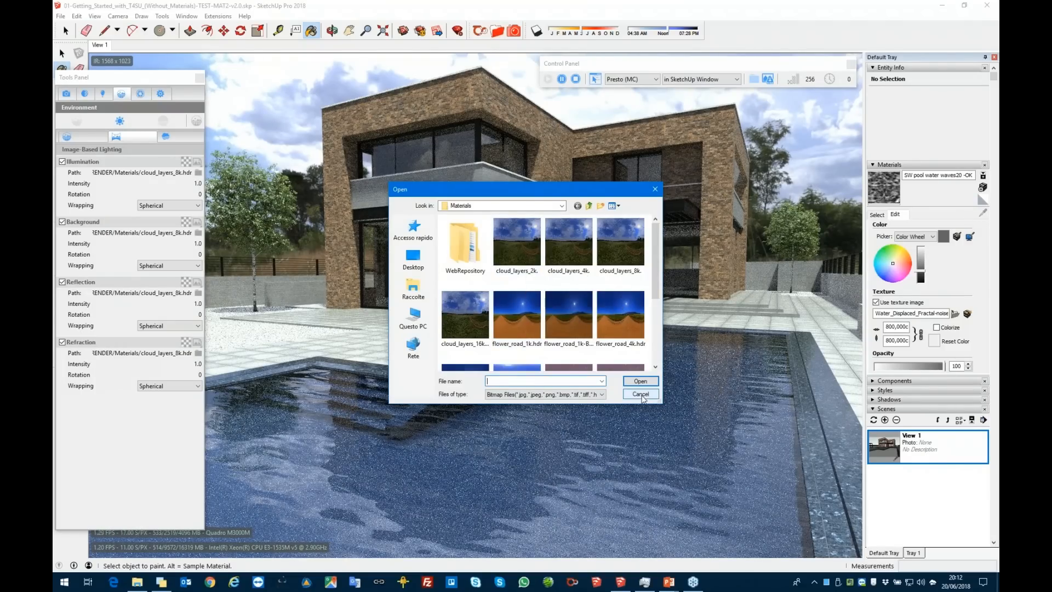
click(641, 394)
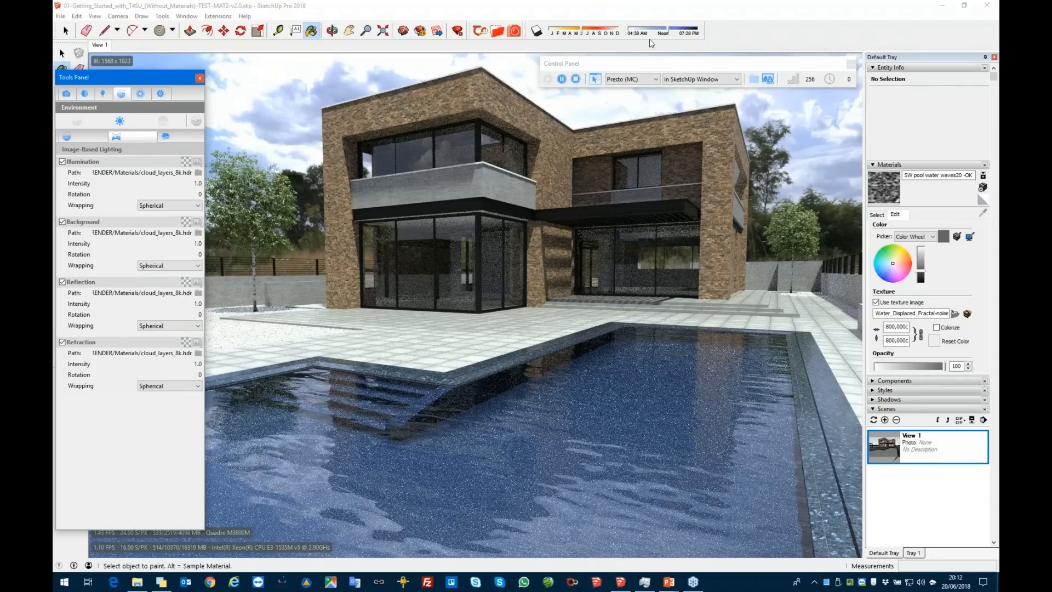
Show the environment preview sphere and rotate the image-based lighting to 100 on all four channels
click(196, 122)
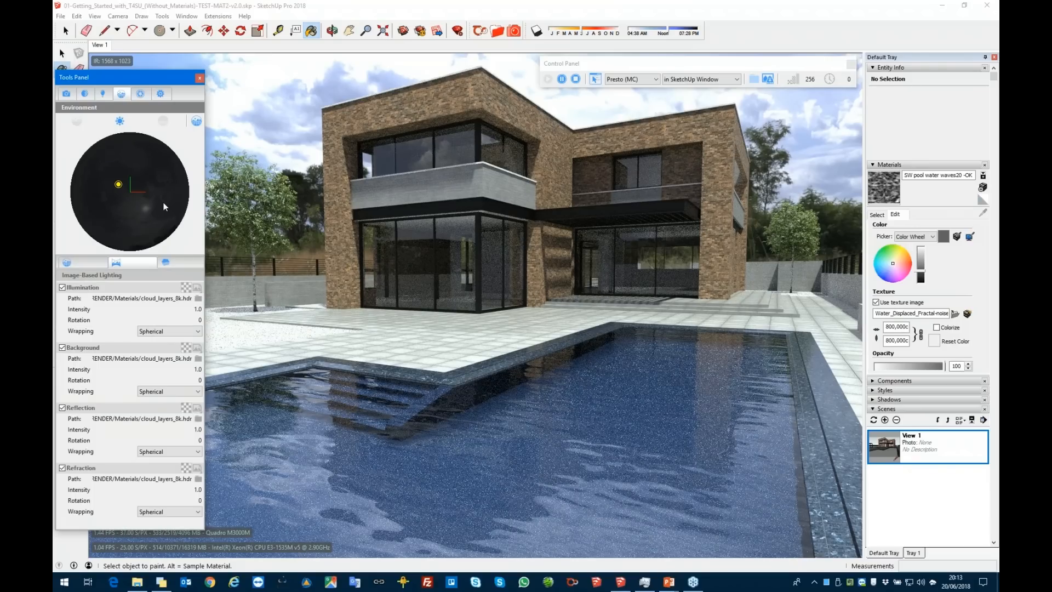
drag(163, 202, 167, 190)
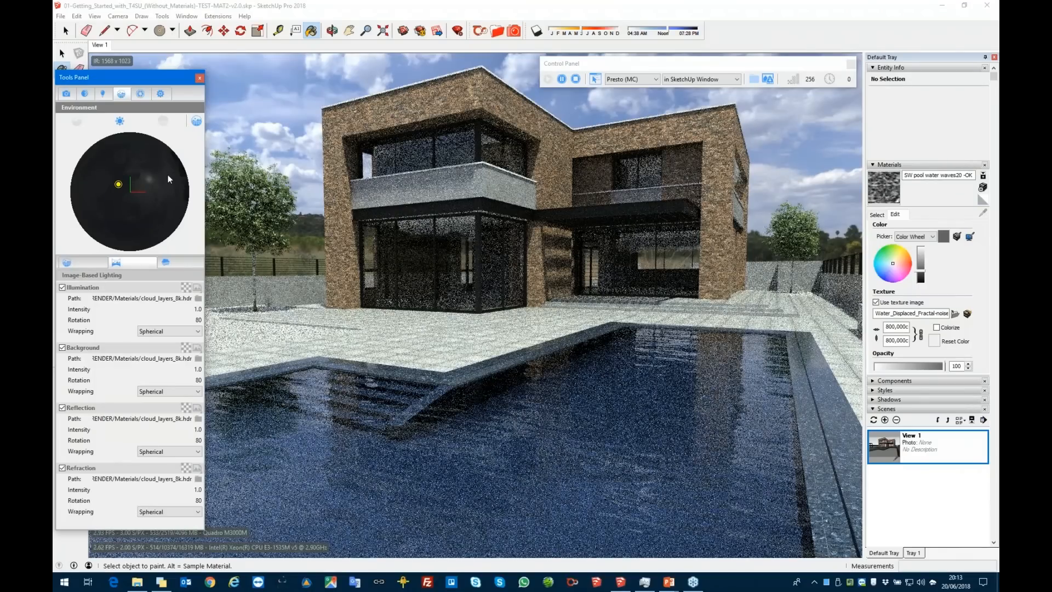
drag(168, 175, 166, 180)
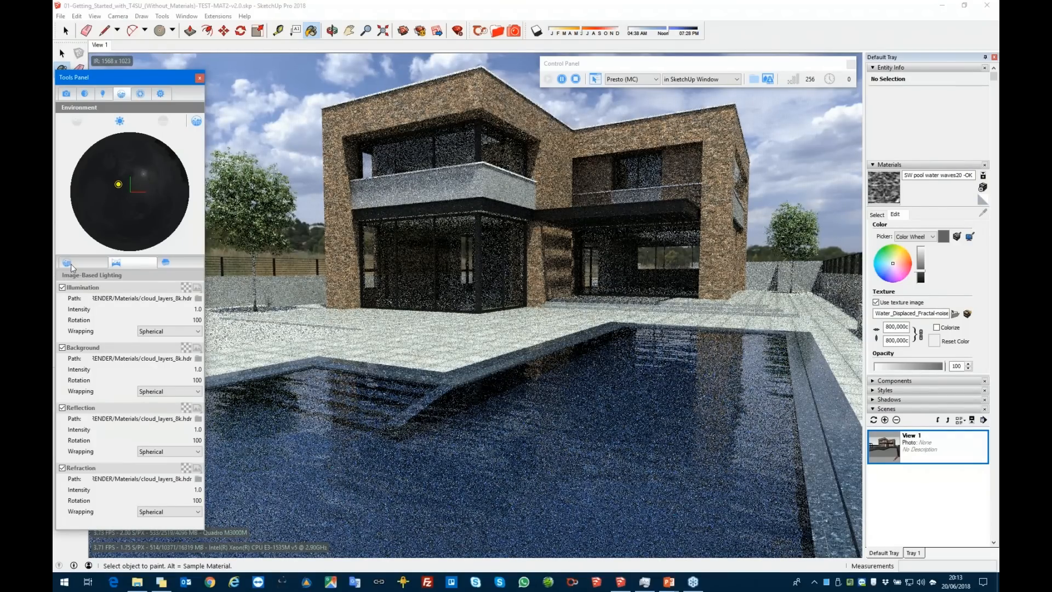
Turn off the SketchUp sun position, place the sun at polar angle 31 and azimuth -35, and hide the preview sphere
click(72, 265)
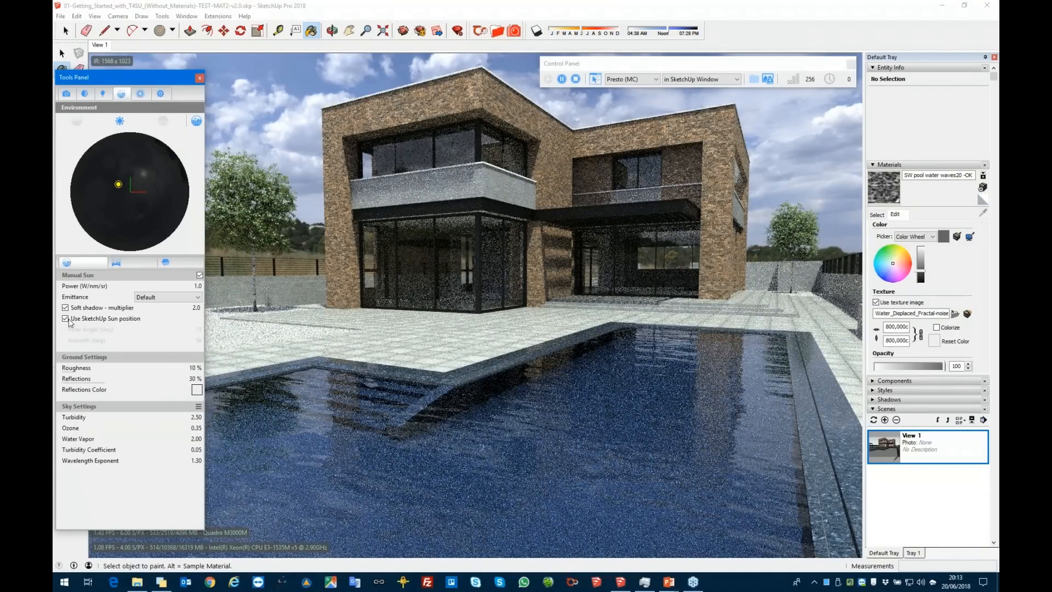
click(68, 318)
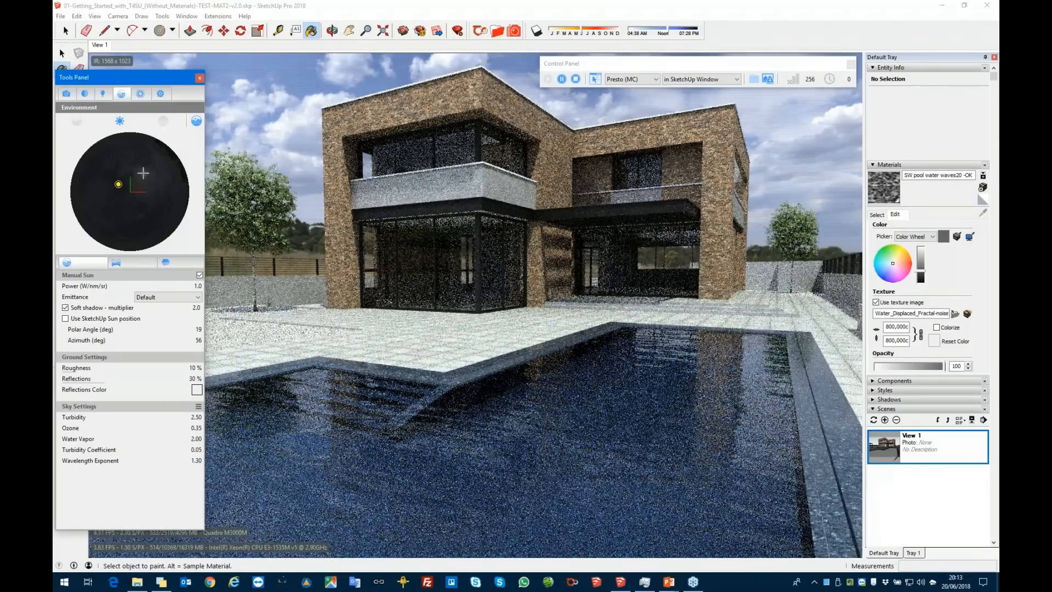
click(143, 173)
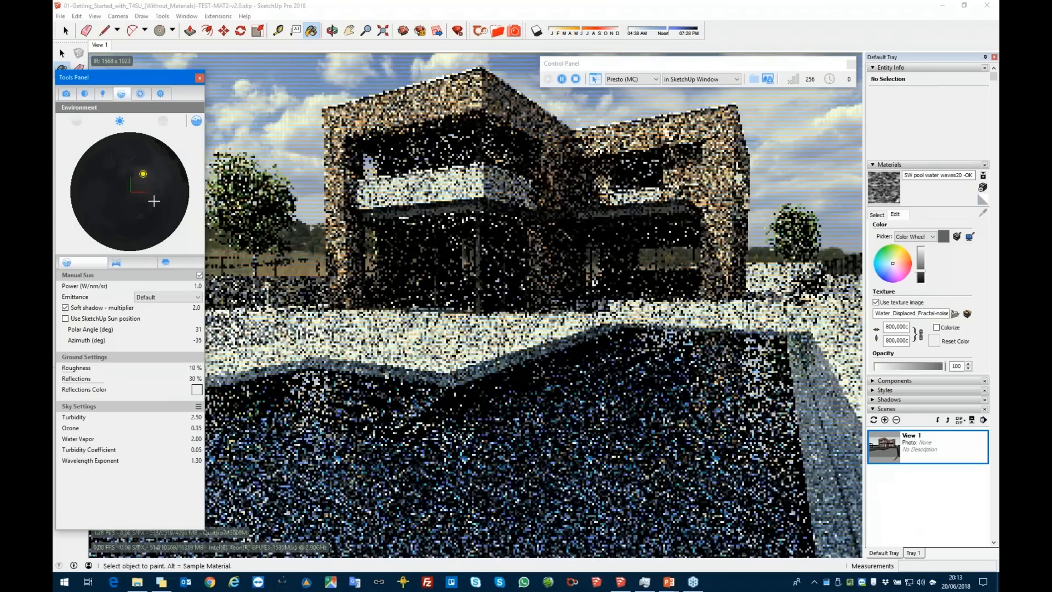
click(197, 122)
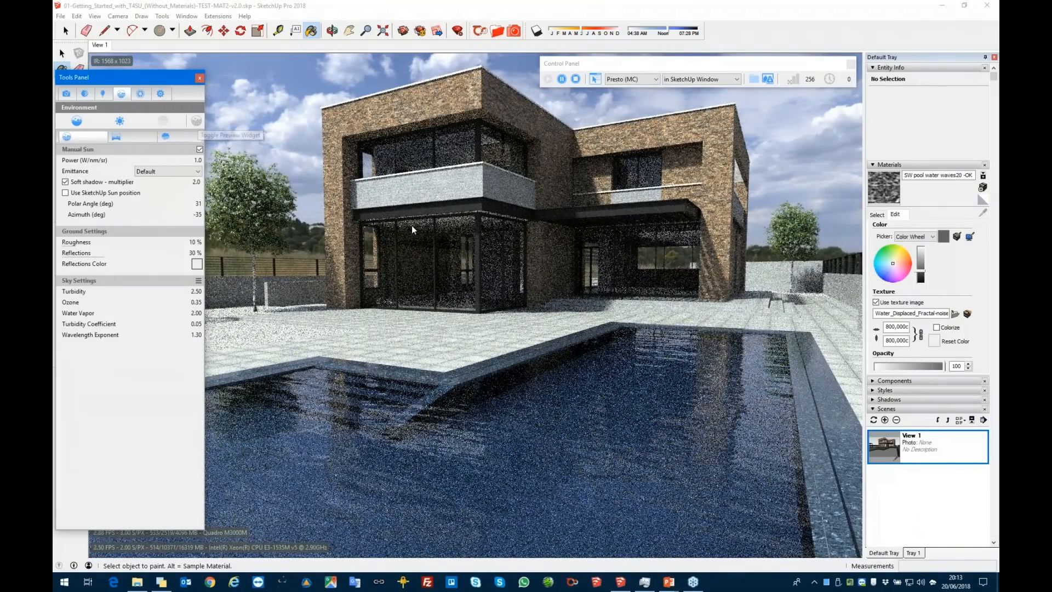
Switch the interactive render engine from Presto (MC) to Adaptive (AMC)
click(551, 245)
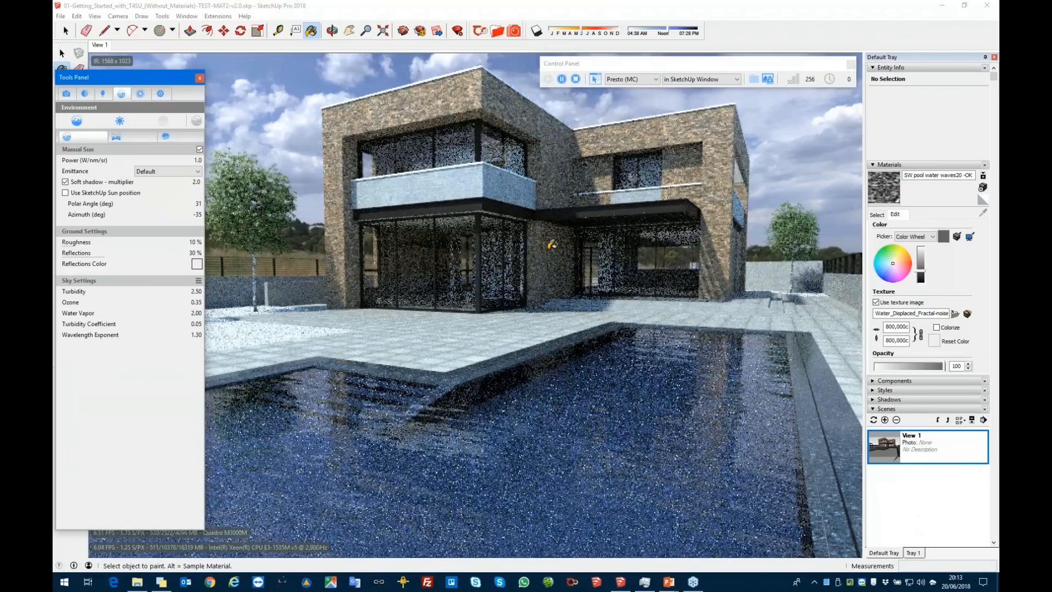
click(65, 30)
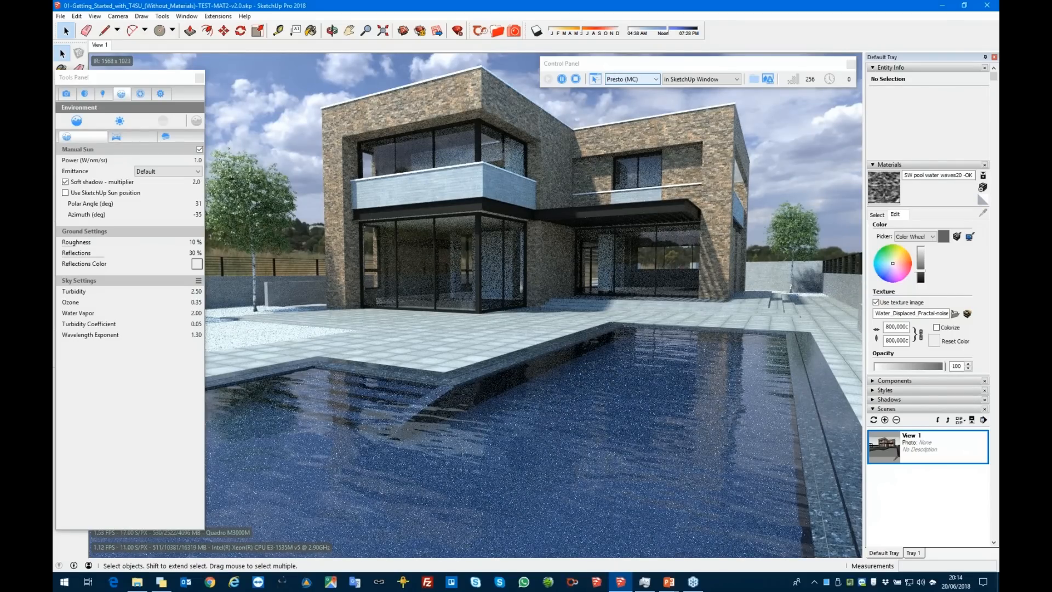
click(632, 79)
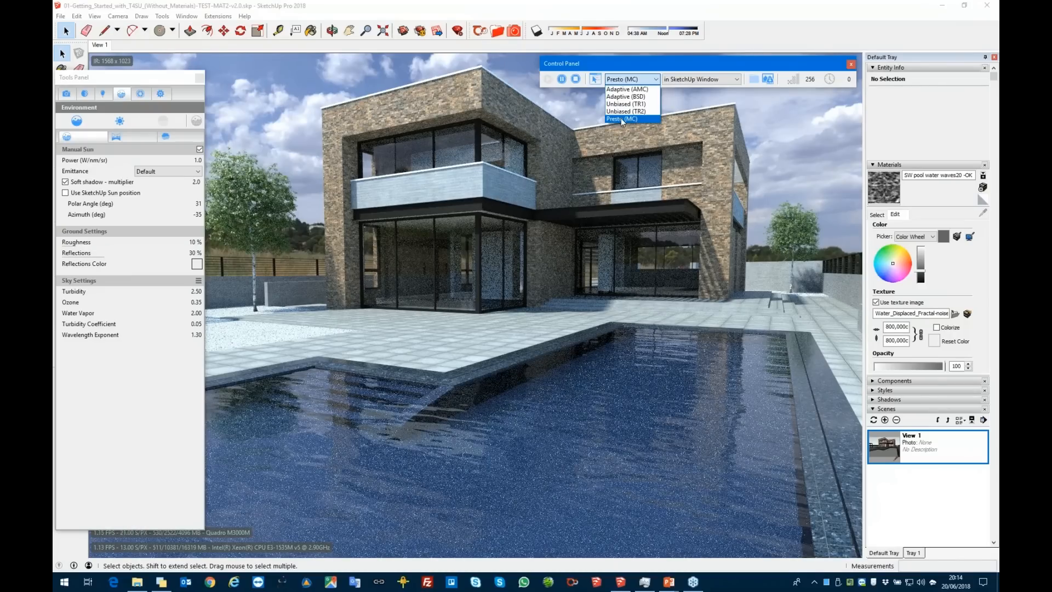
click(625, 89)
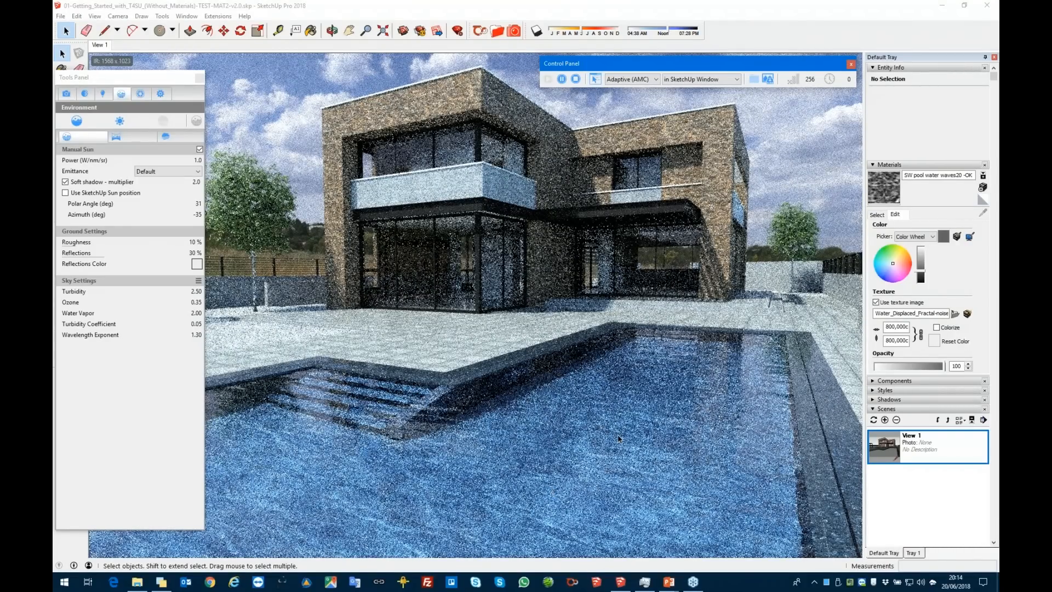
Set the exposure to ISO 400 and shutter 300 in the display settings
click(141, 94)
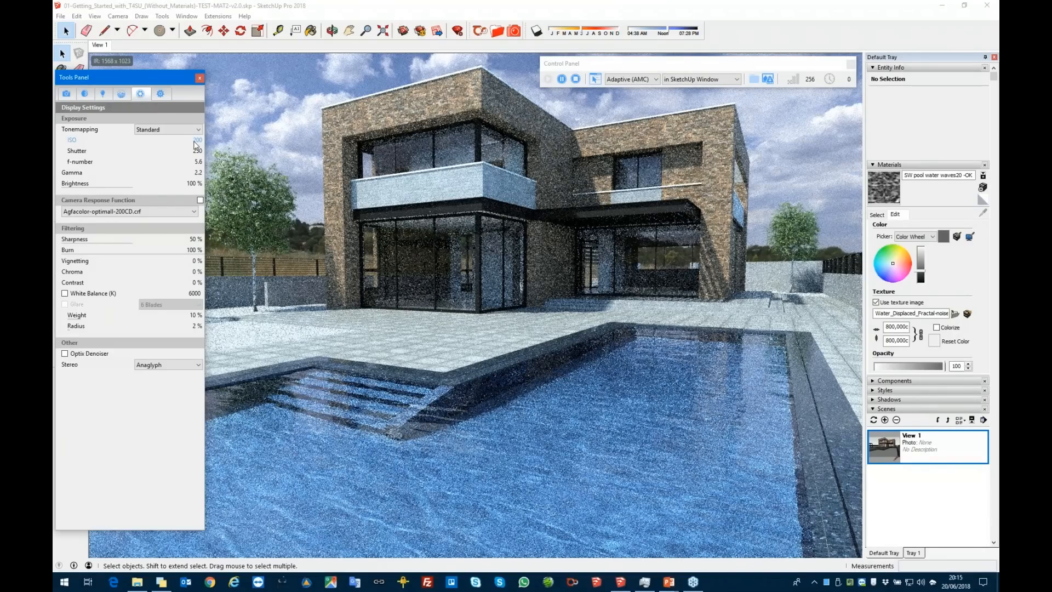
click(197, 141)
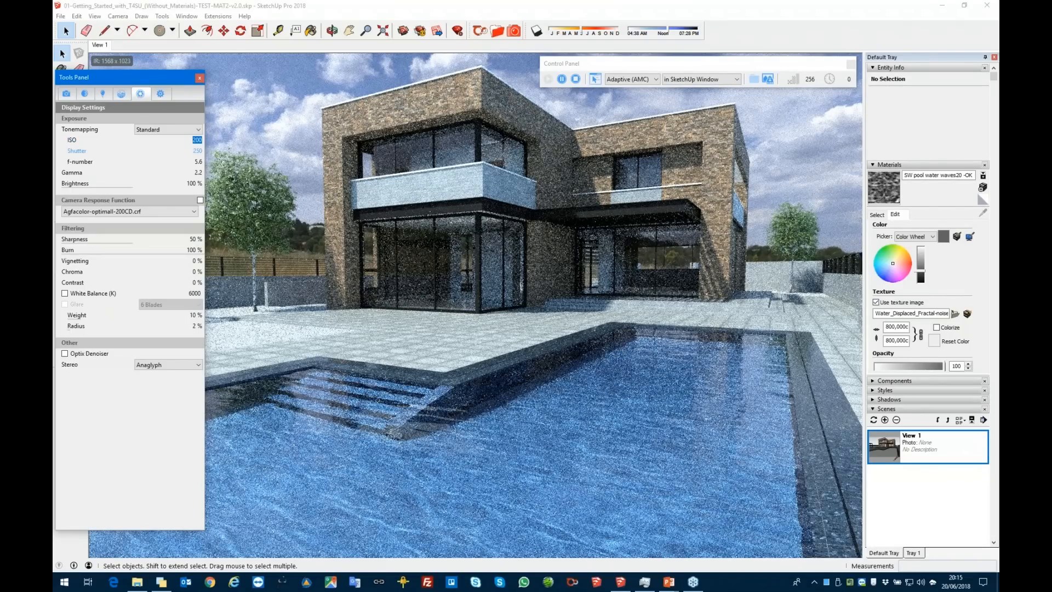
text(400)
key(Return)
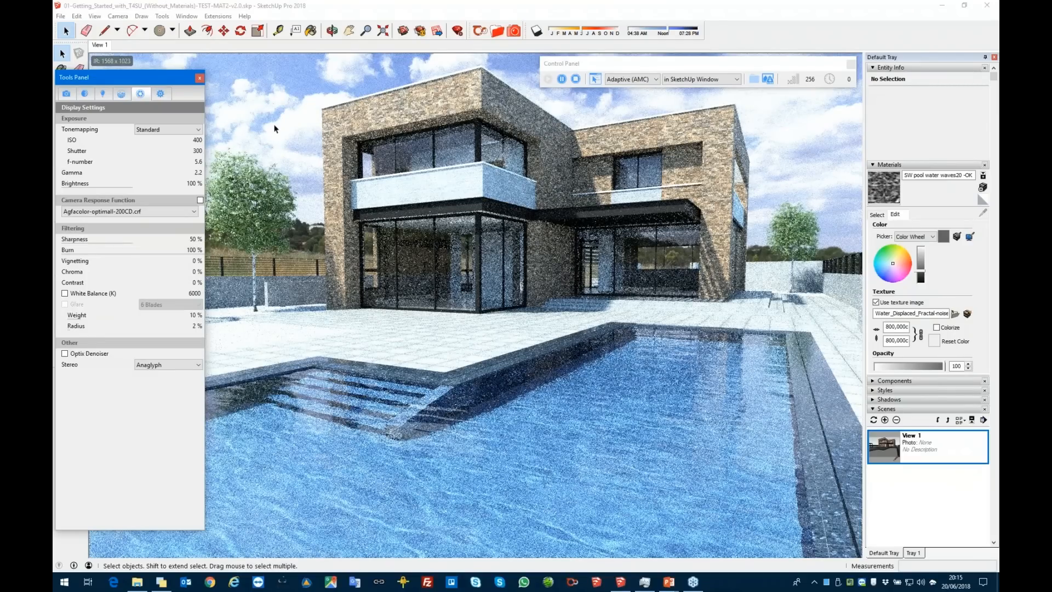
Set the burn filter of the rendered image to 50%
drag(130, 257, 70, 256)
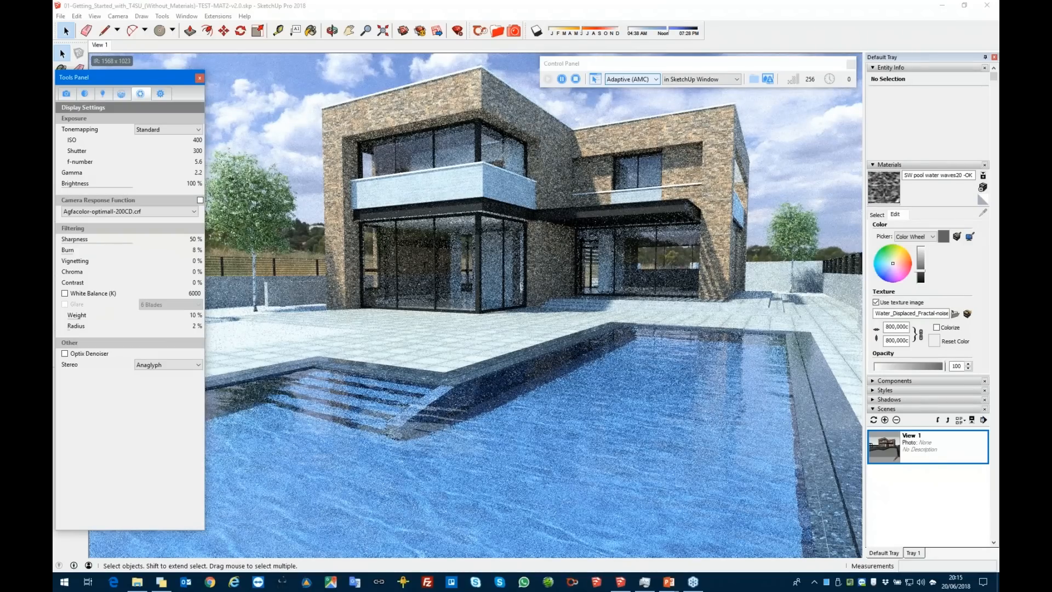
double_click(195, 246)
text(5)
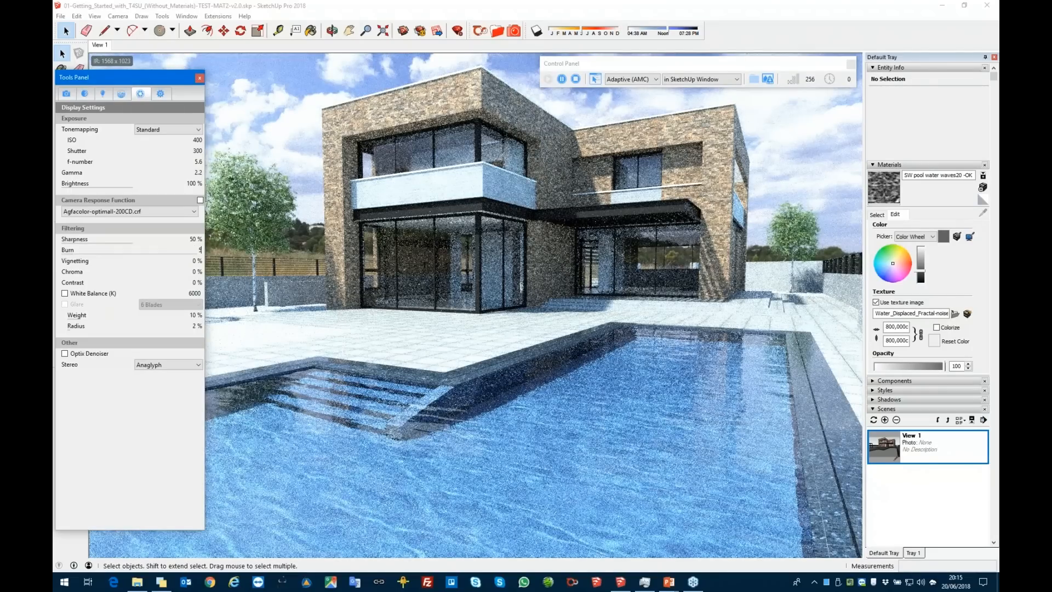
text(0)
key(Return)
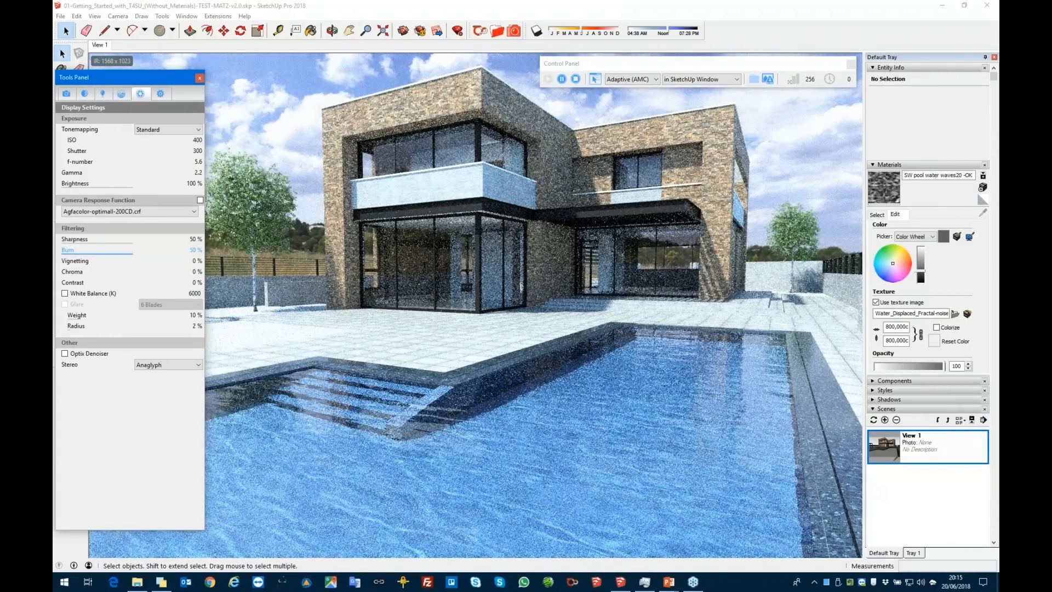
Set the vignetting filter to 3% and the contrast to 30%
click(131, 260)
drag(131, 260, 136, 259)
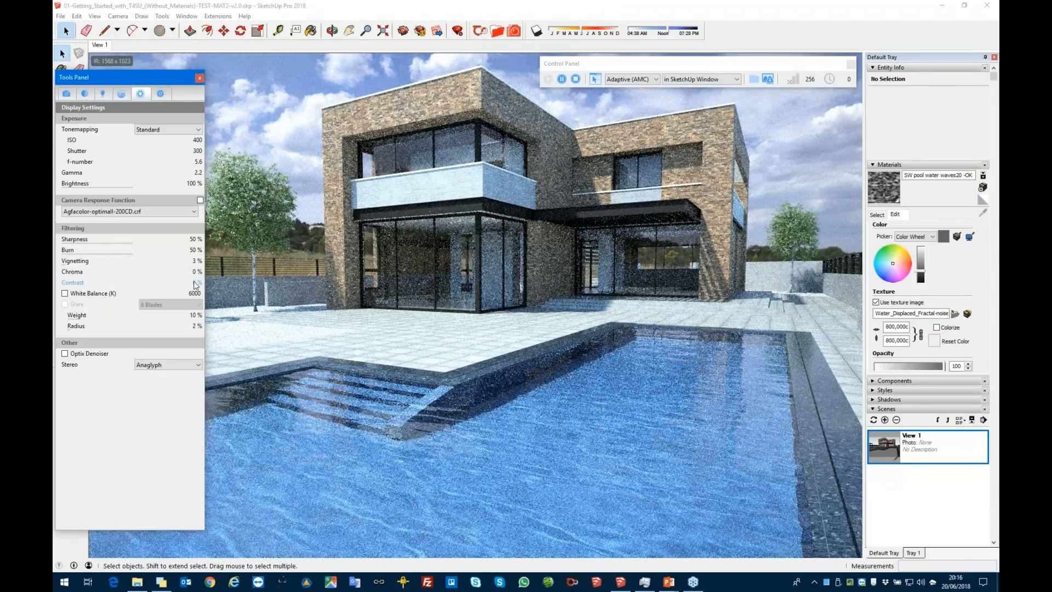
text(30)
key(Return)
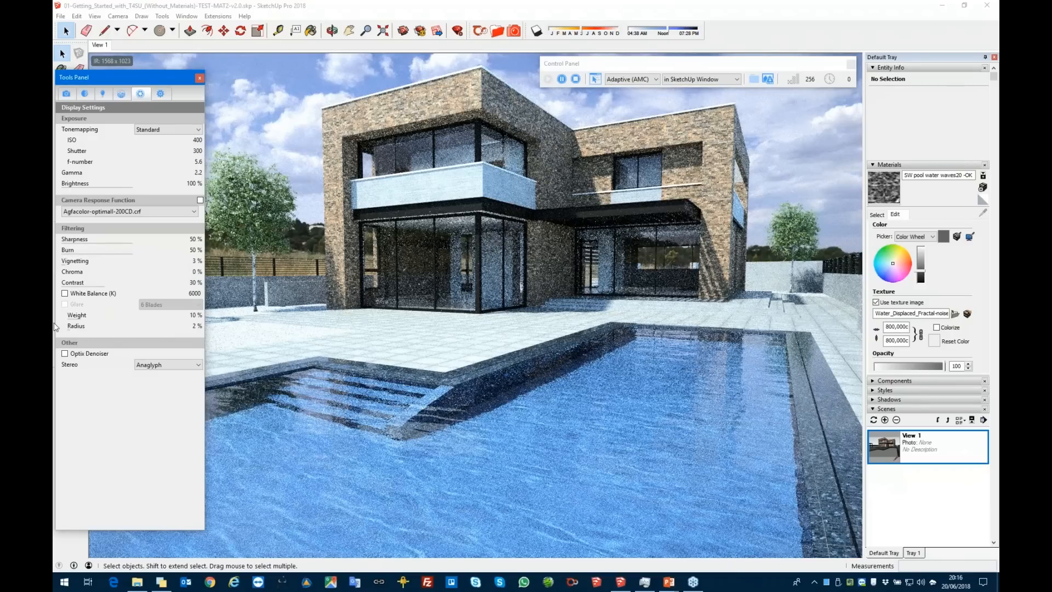
Enable white balance and the Agfacolor-optimall-200CD.crf camera response function after browsing the available response curves
click(65, 294)
click(149, 213)
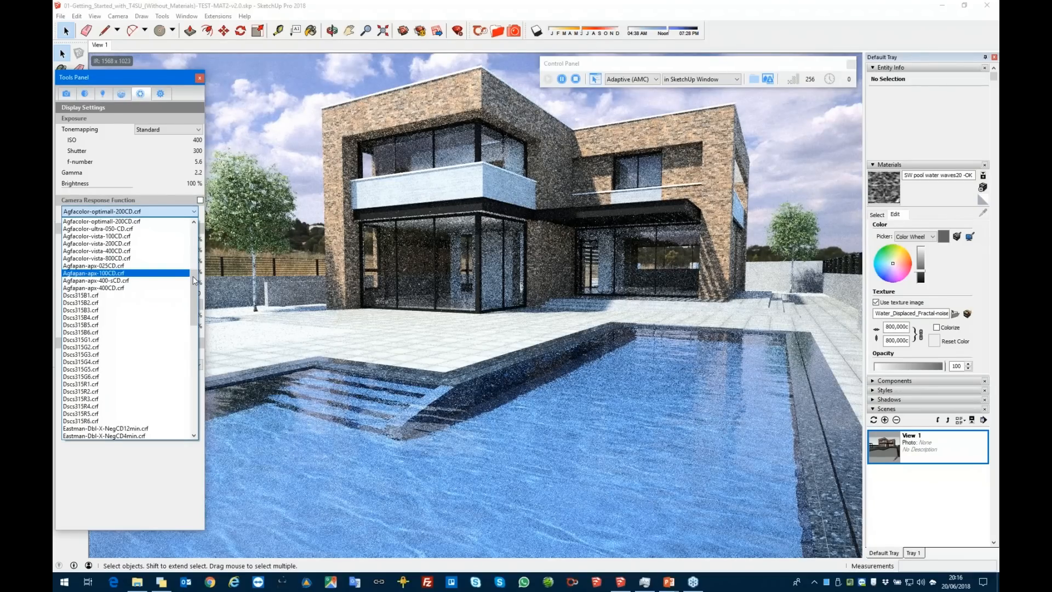
scroll(193, 280, down, 10)
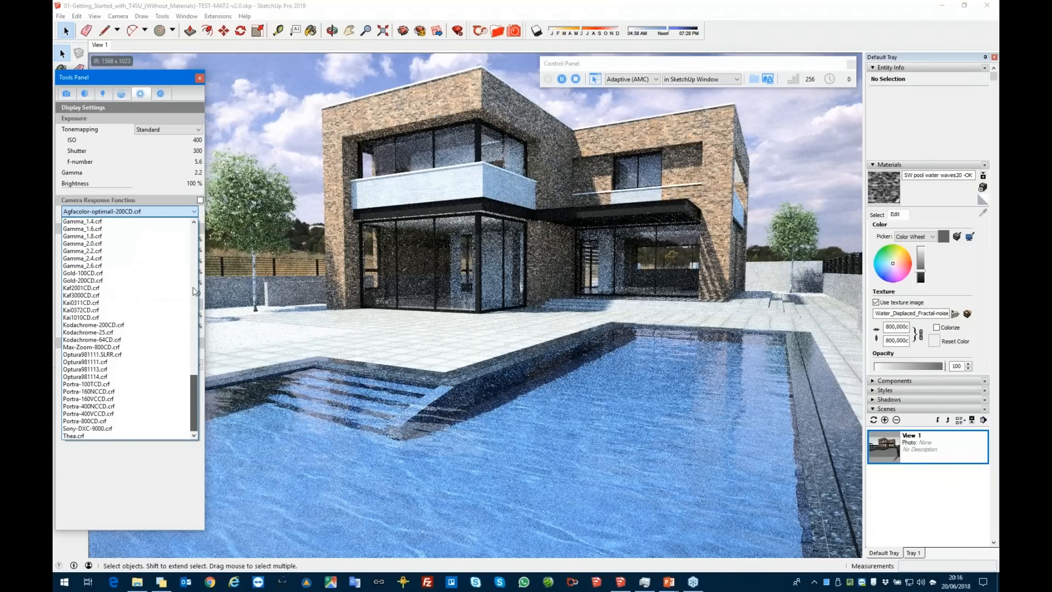
click(200, 201)
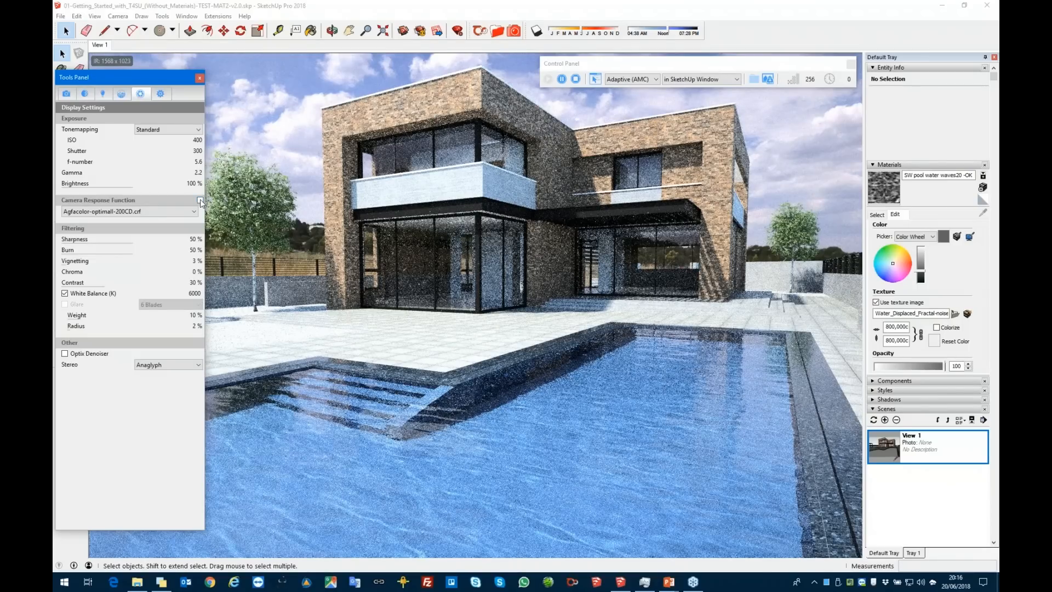
click(200, 200)
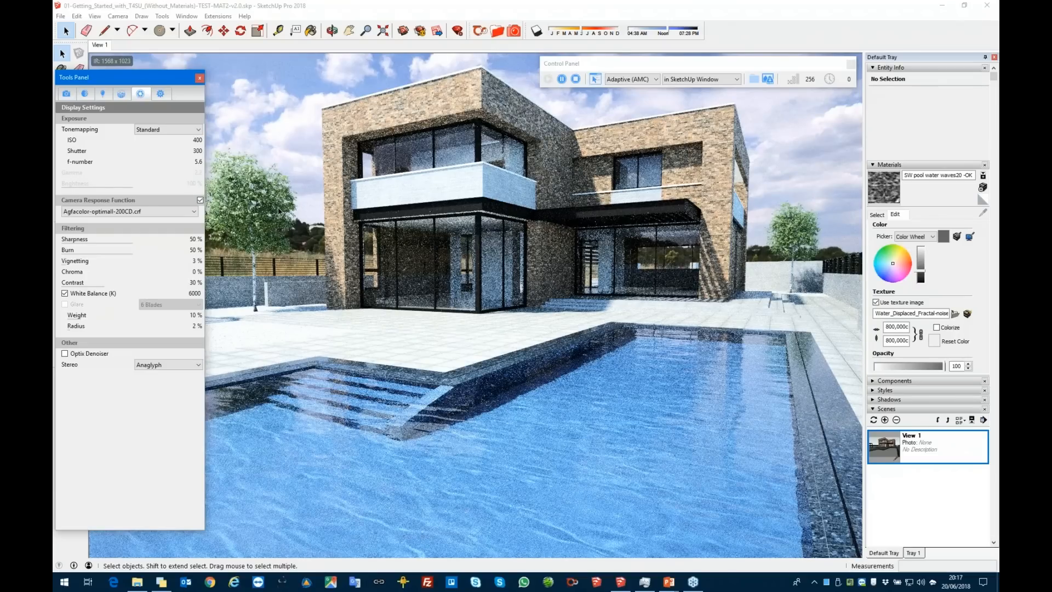
Stop the interactive render and open the recent file 02-Classic_Interior_Final-v2.0.skp without saving the house model
click(574, 80)
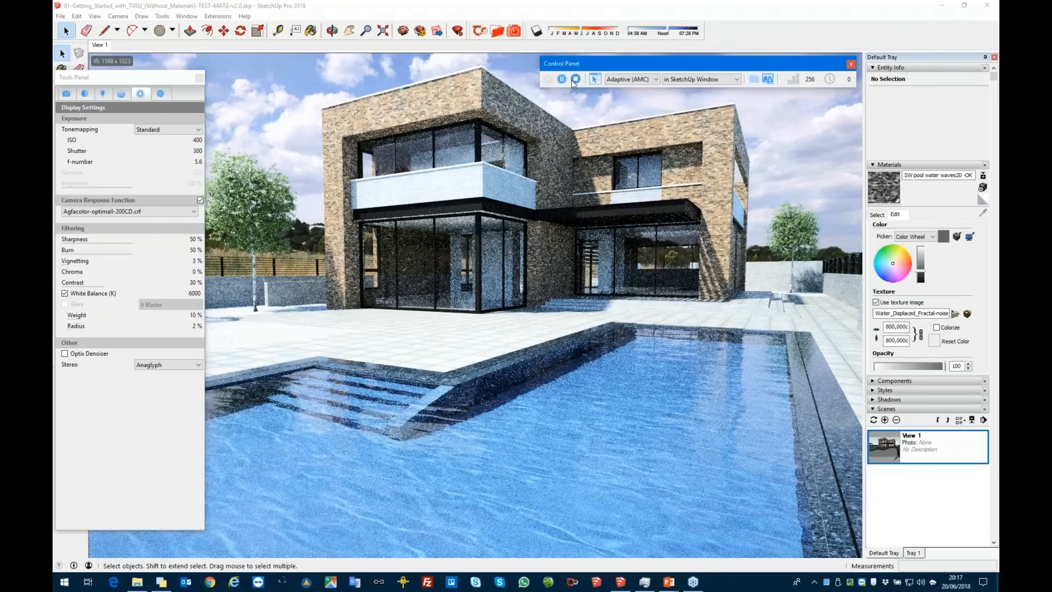
click(60, 16)
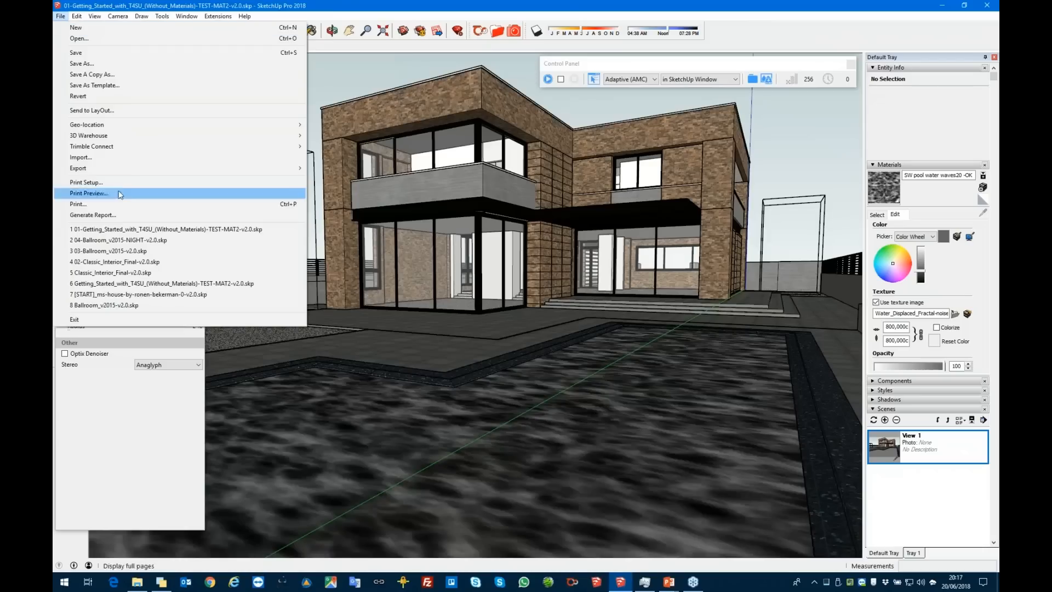
click(105, 262)
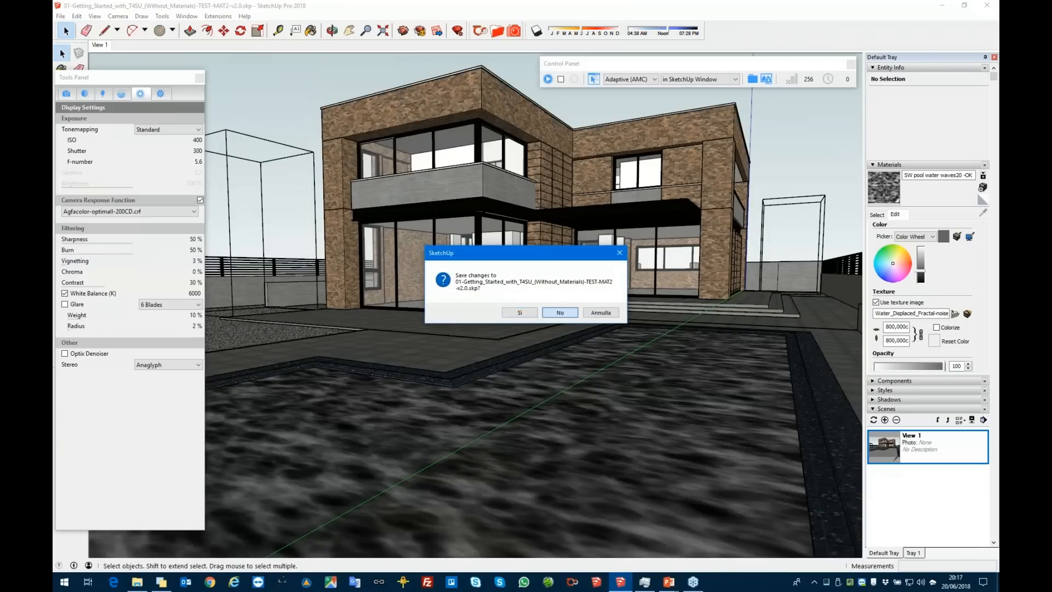
click(568, 310)
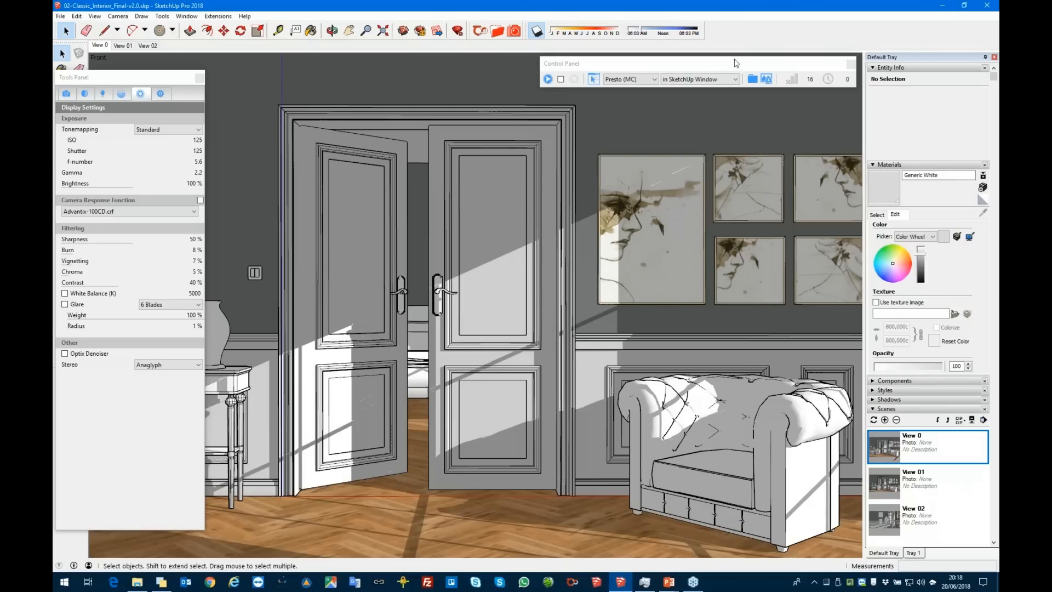
Move the sun's time of day late into the evening and start a Presto (MC) interactive render of View 0
click(641, 32)
drag(640, 28, 680, 33)
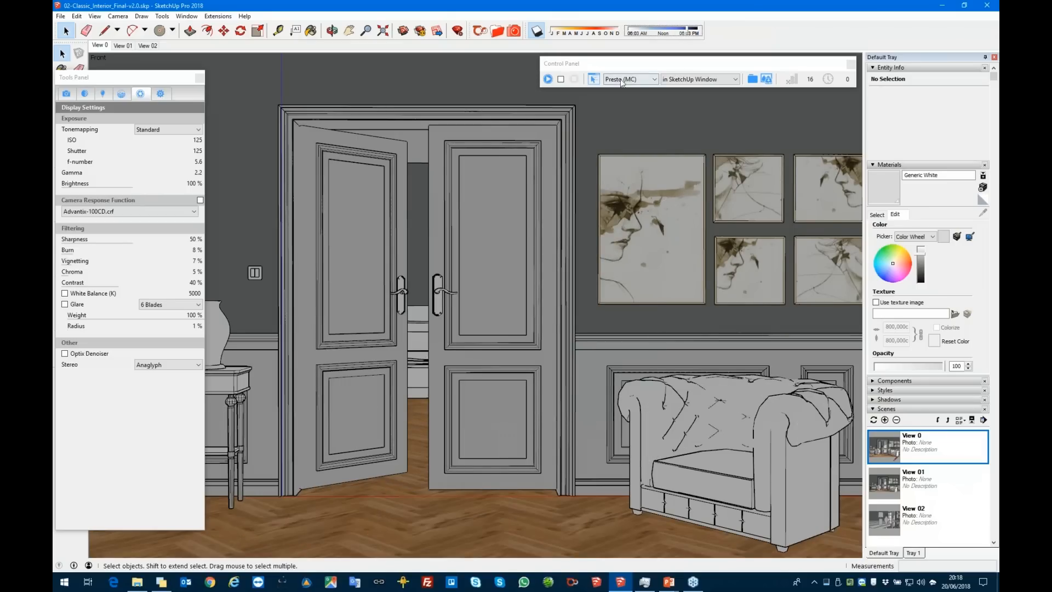
click(548, 79)
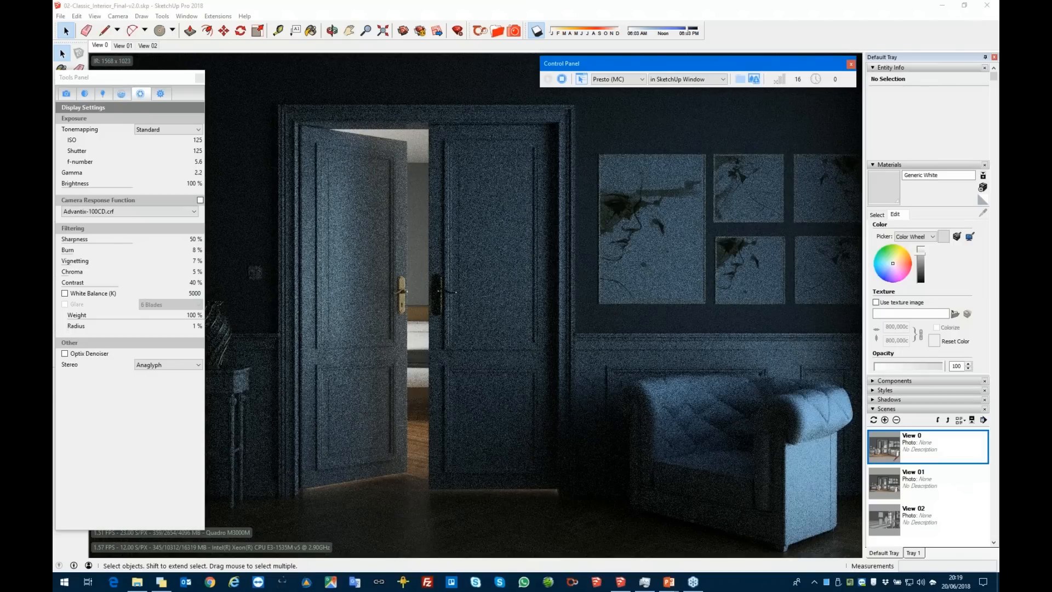
Set the Presto diffuse depth to 0 and enable ambient occlusion in the rendering settings
click(159, 93)
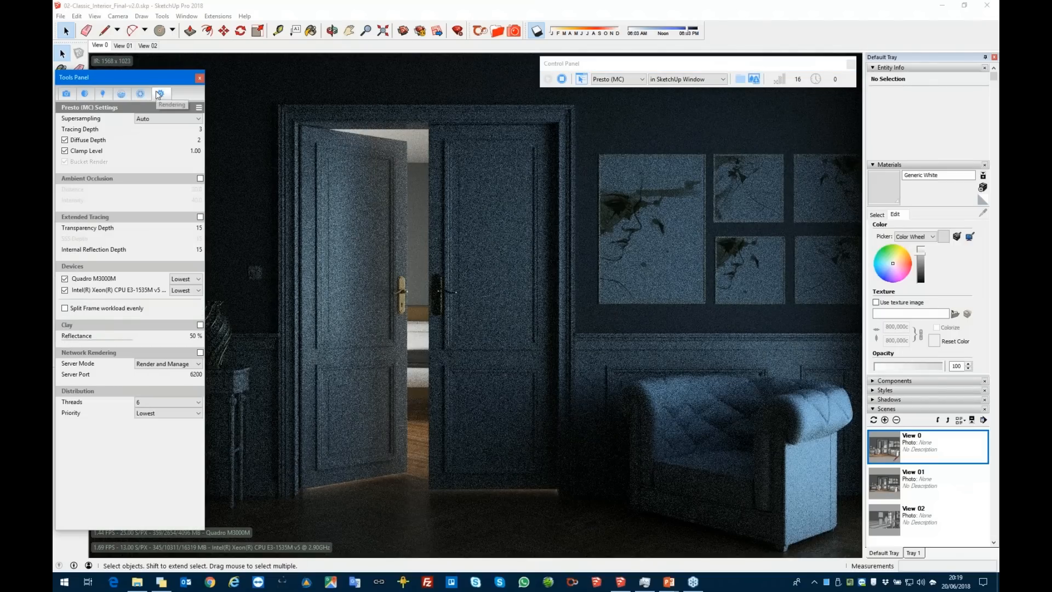
double_click(199, 140)
text(0)
key(Return)
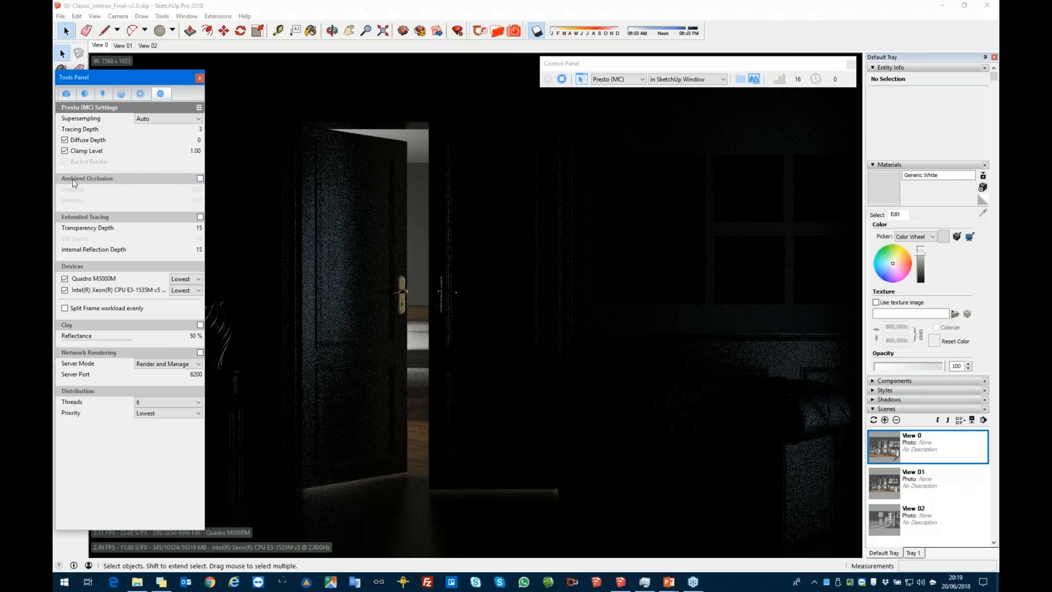
click(200, 178)
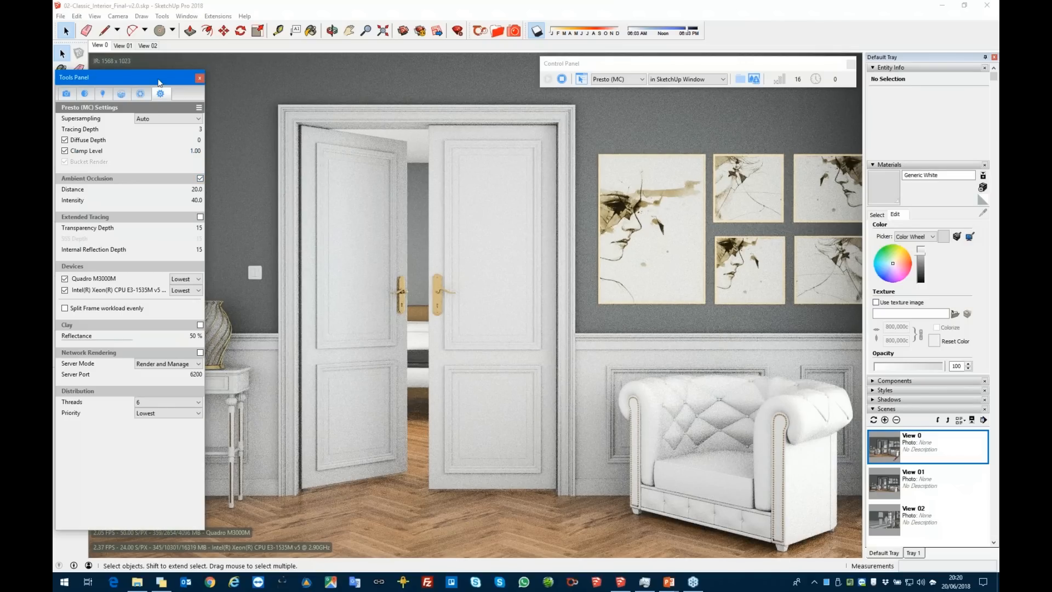
Look around the room in the interactive render, from the console table to the armchair and the large window
drag(159, 83, 182, 86)
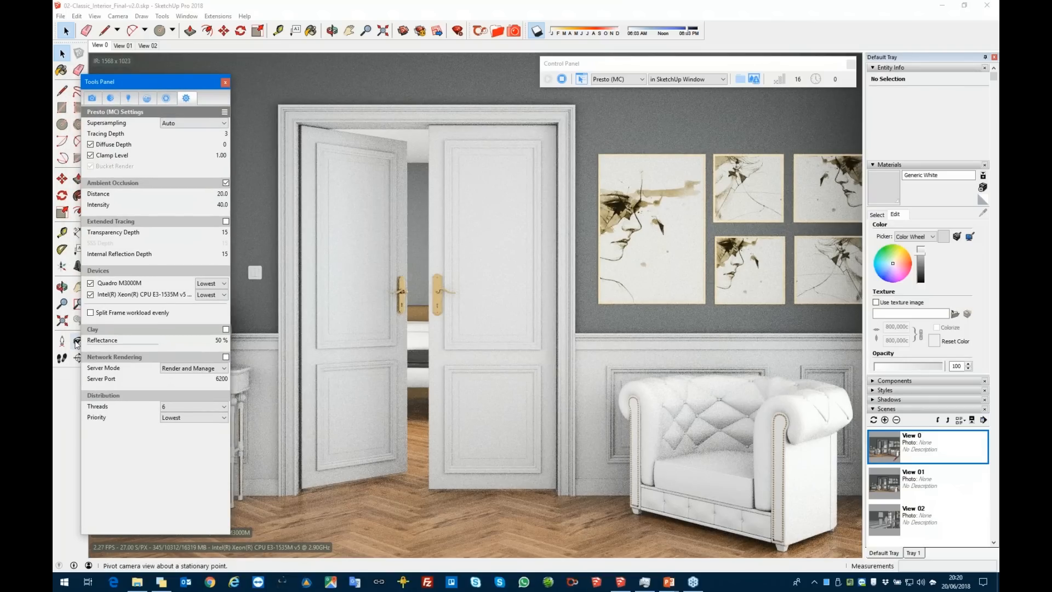
click(77, 342)
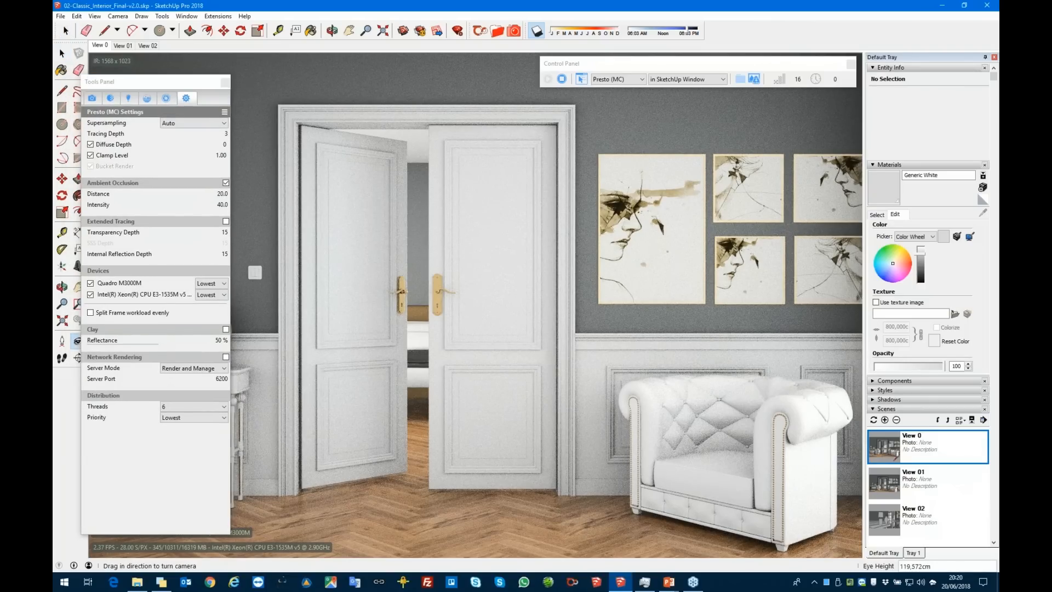
drag(493, 289, 228, 278)
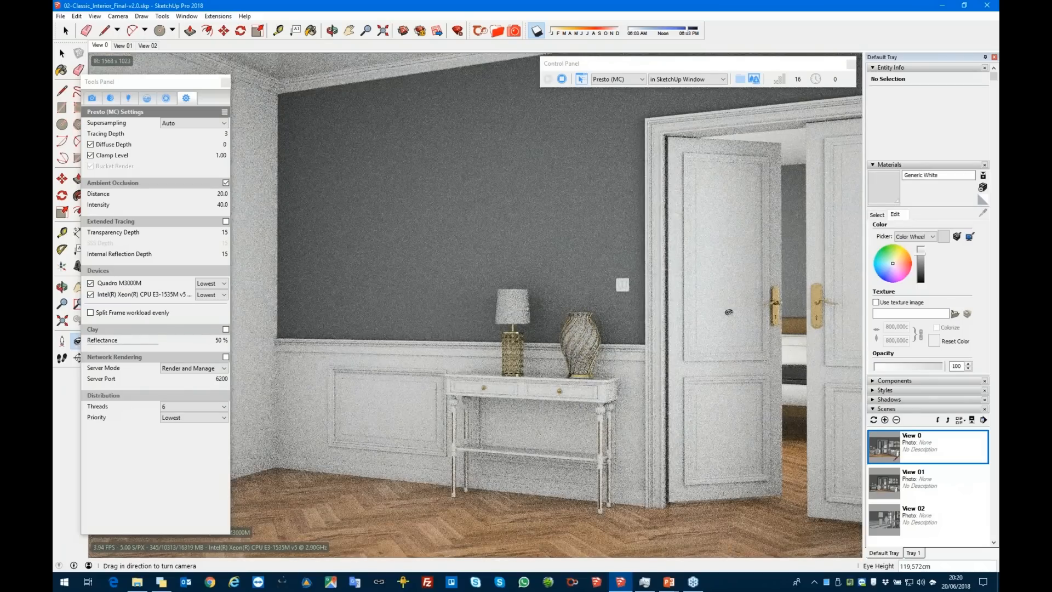
drag(729, 312, 998, 376)
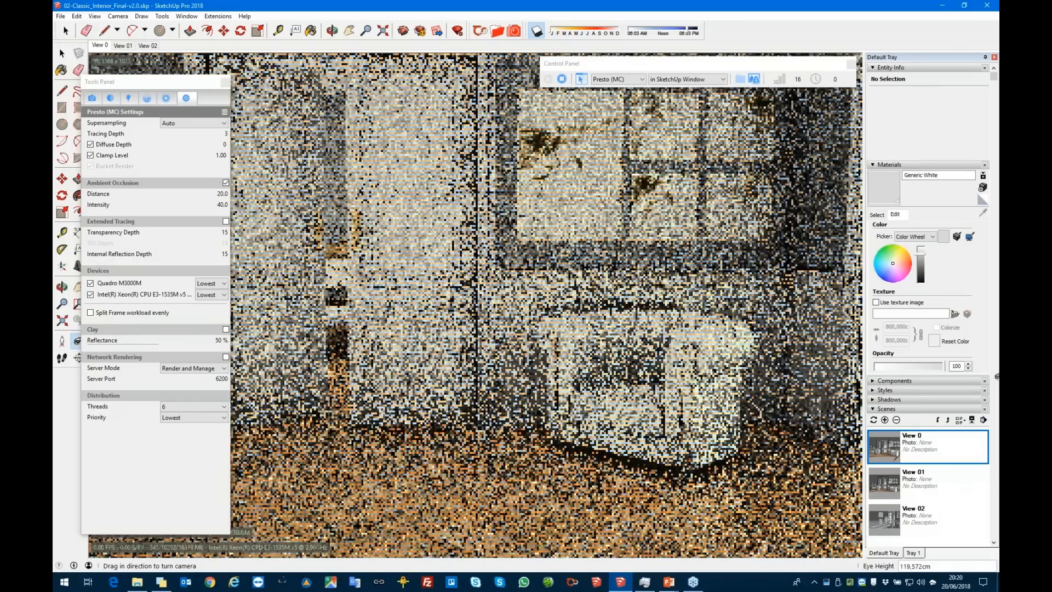
drag(820, 377, 681, 356)
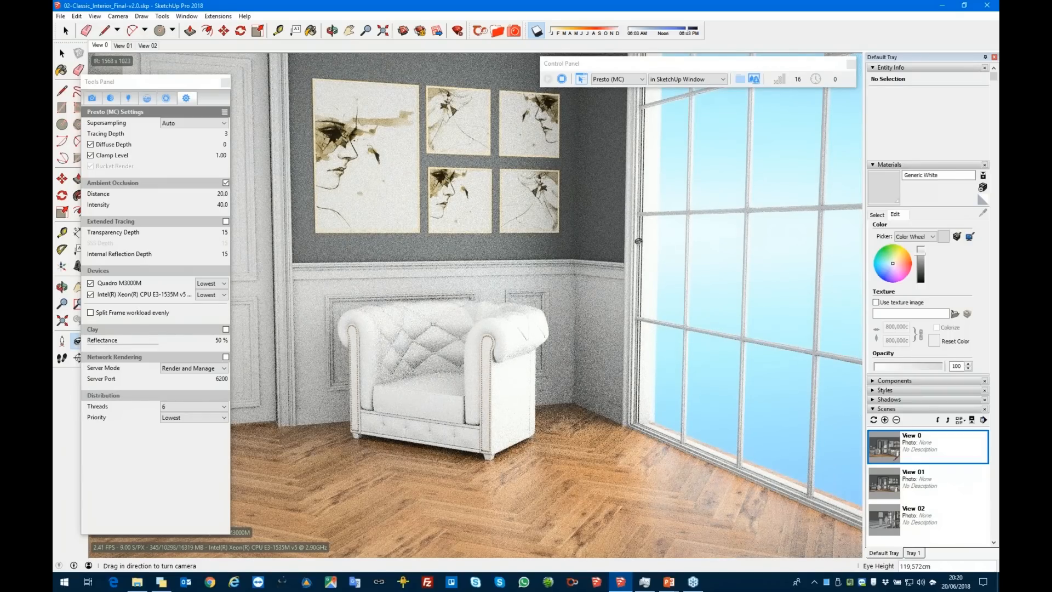
Switch to scene View 01 and render it at 1280 x 720 with Presto (MC) in the Thea render window
click(121, 46)
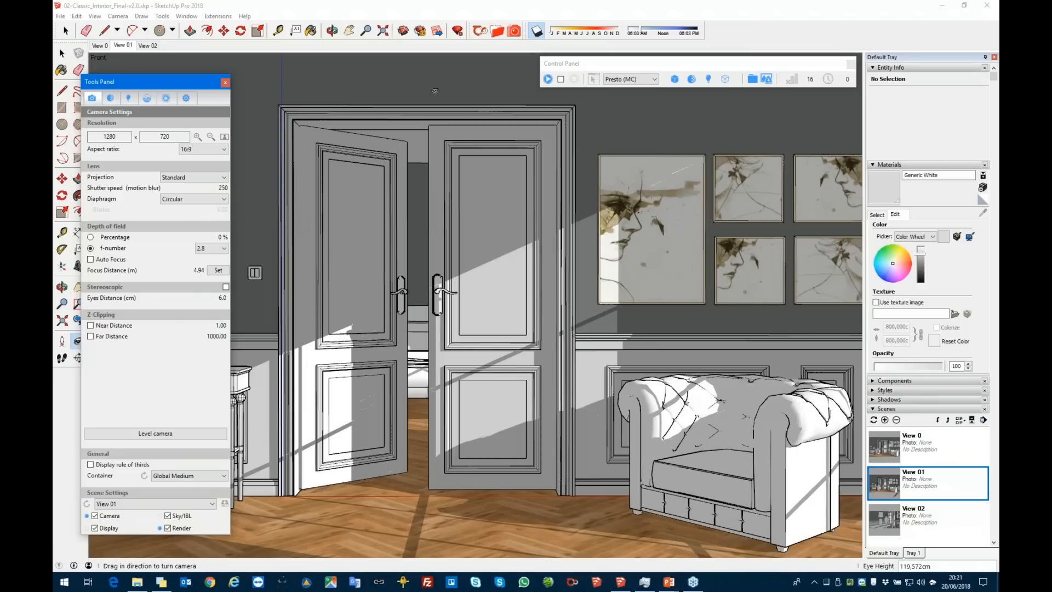
drag(157, 86, 131, 77)
click(546, 79)
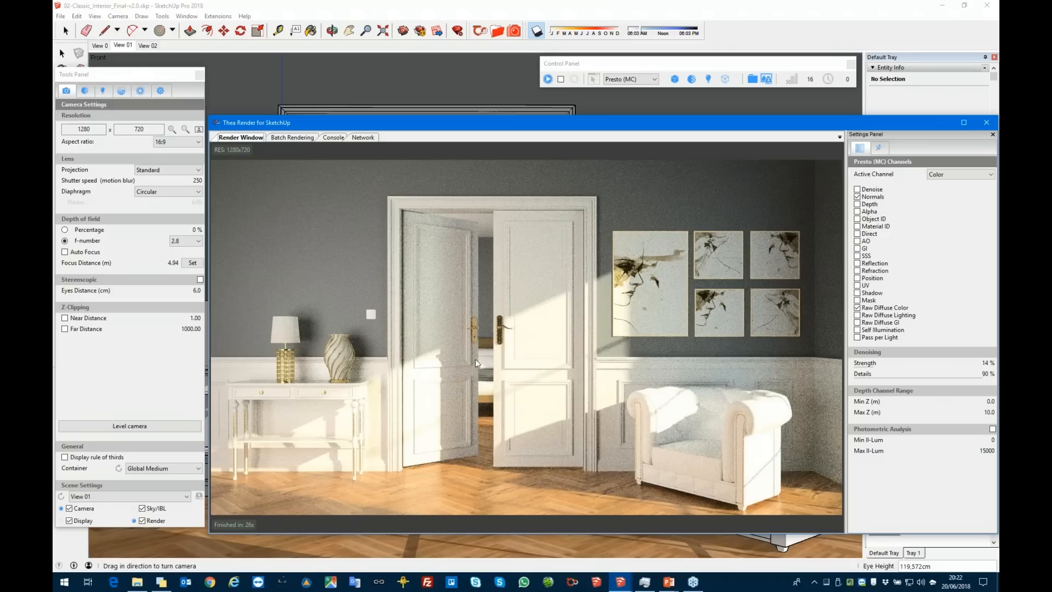
Enable the Optix Denoiser for the View 01 render and set its tonemapping to Filmic
click(141, 91)
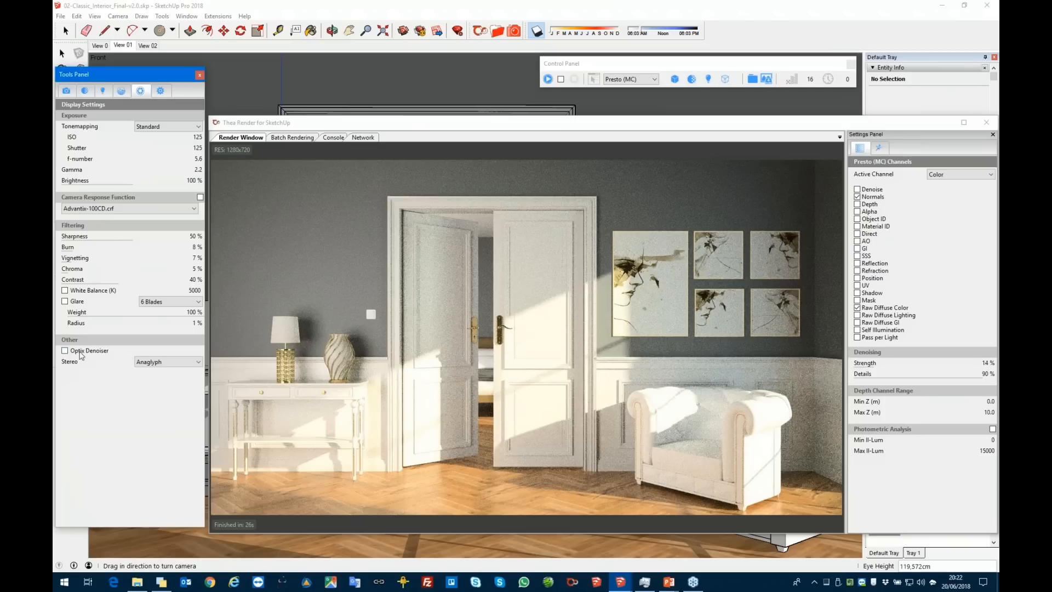
click(64, 352)
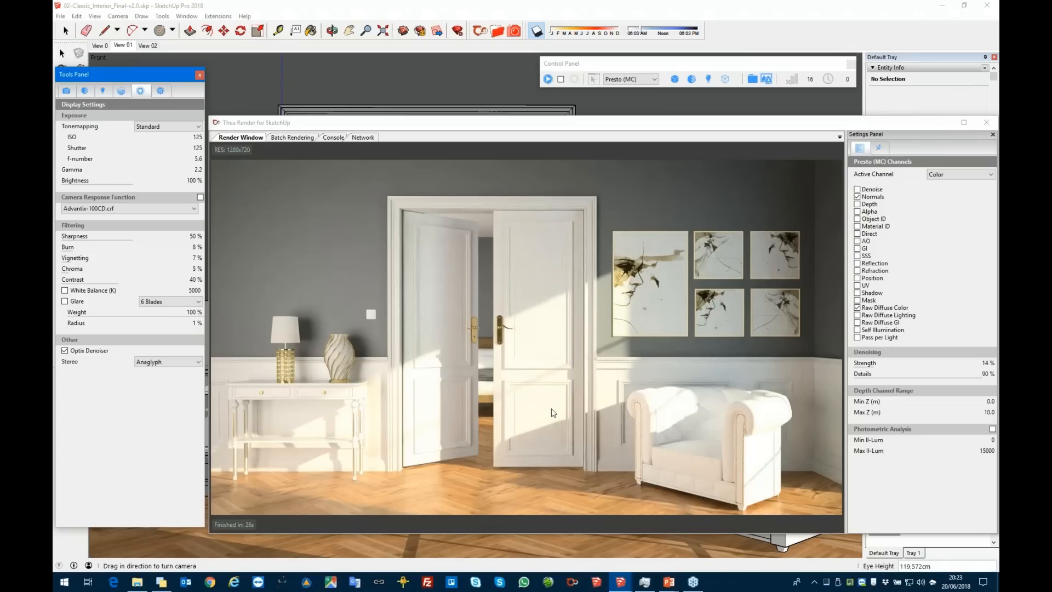
click(157, 127)
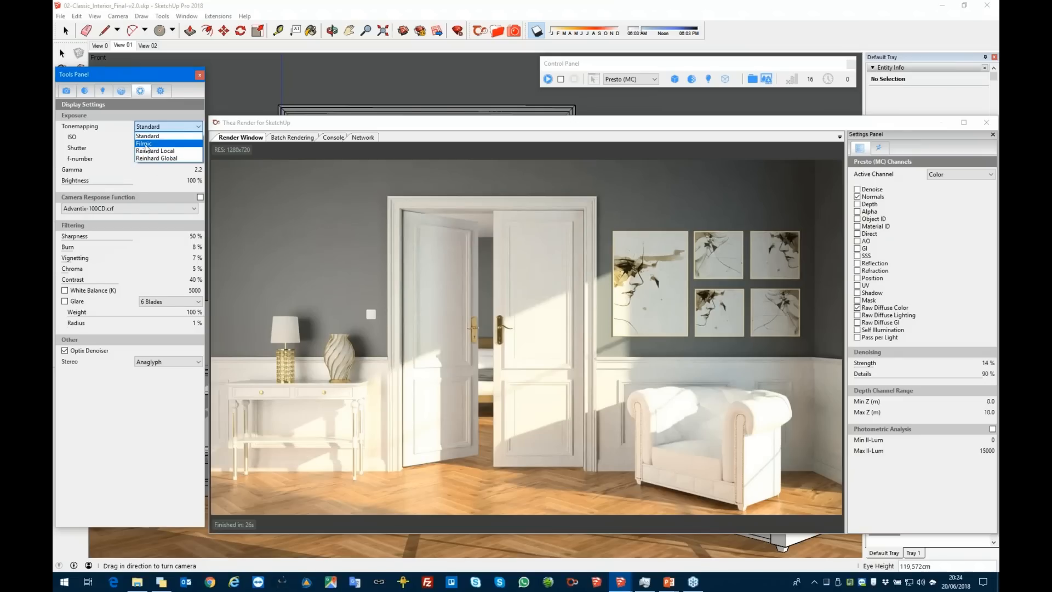
click(145, 144)
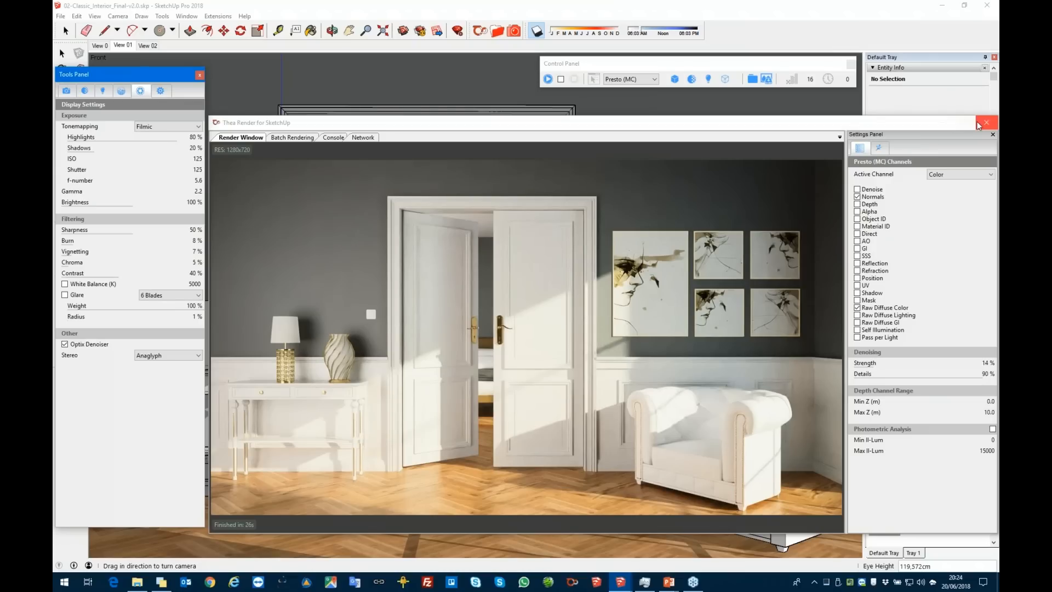
Close the View 01 render, switch to scene View 02 and render it with Presto (MC)
drag(933, 127, 873, 128)
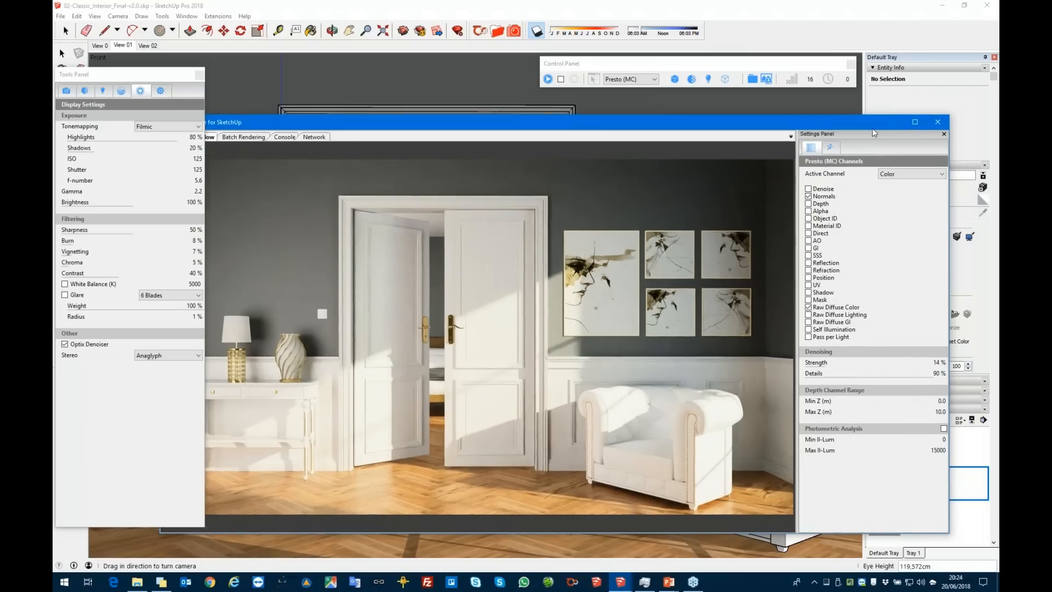
click(937, 122)
click(144, 46)
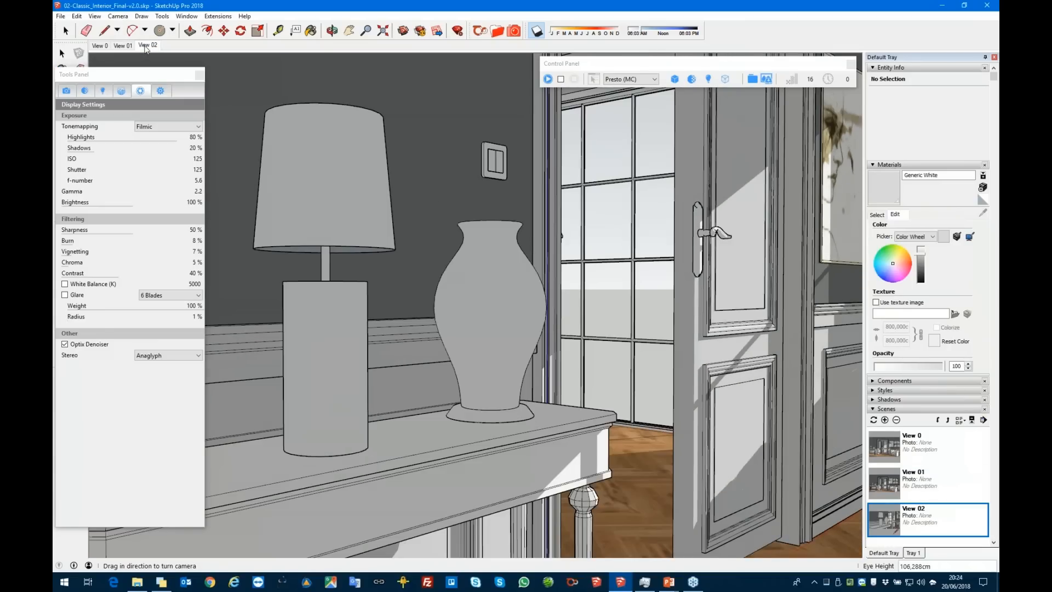
click(548, 78)
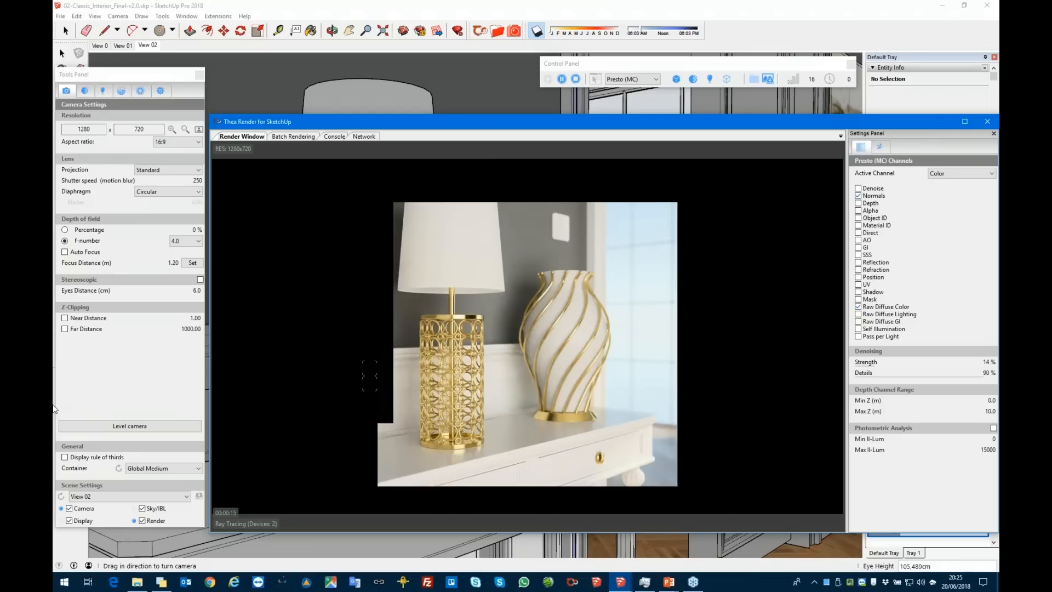
click(140, 92)
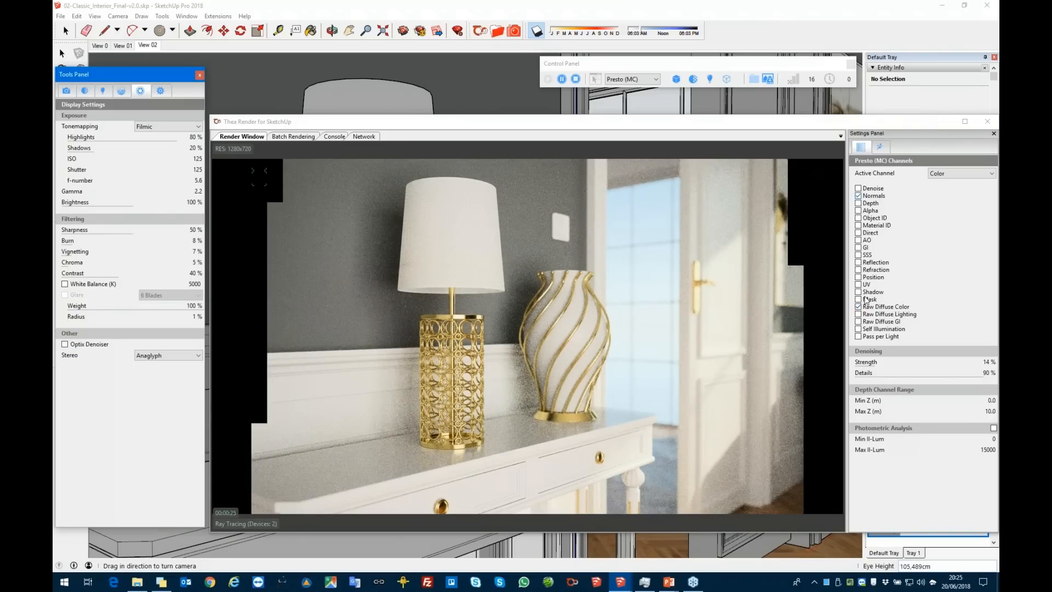
click(576, 79)
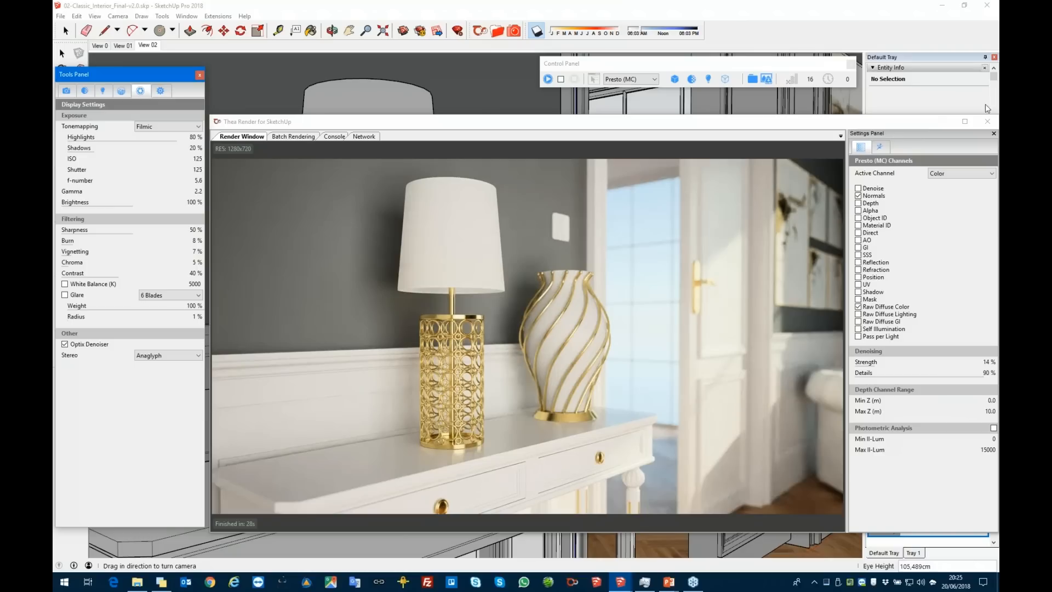
Close the View 02 render and open the recent model 03-Ballroom_v2015-v2.0.skp
click(919, 124)
drag(919, 124, 892, 124)
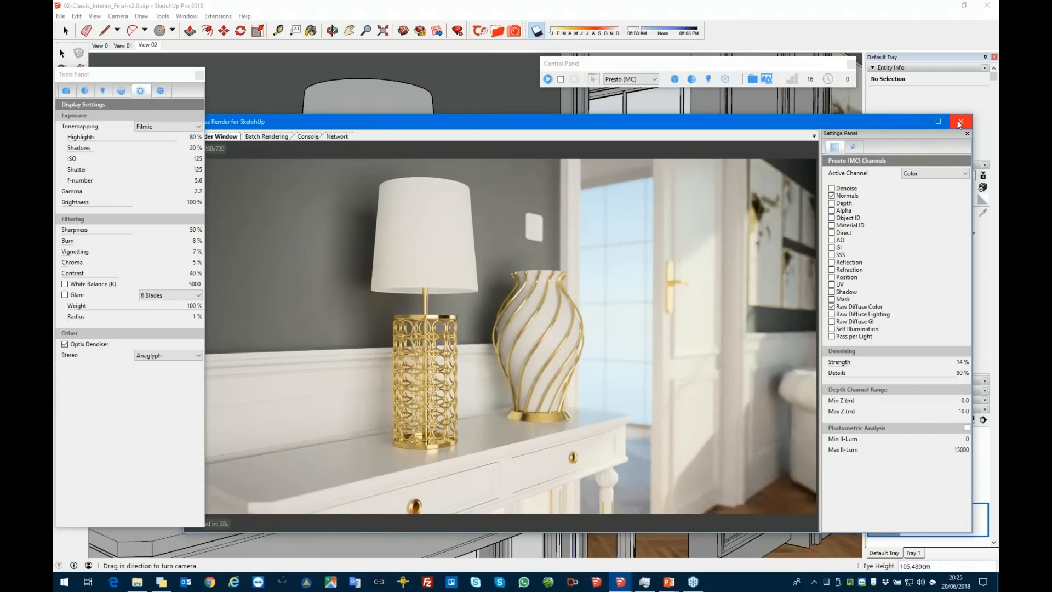
click(959, 124)
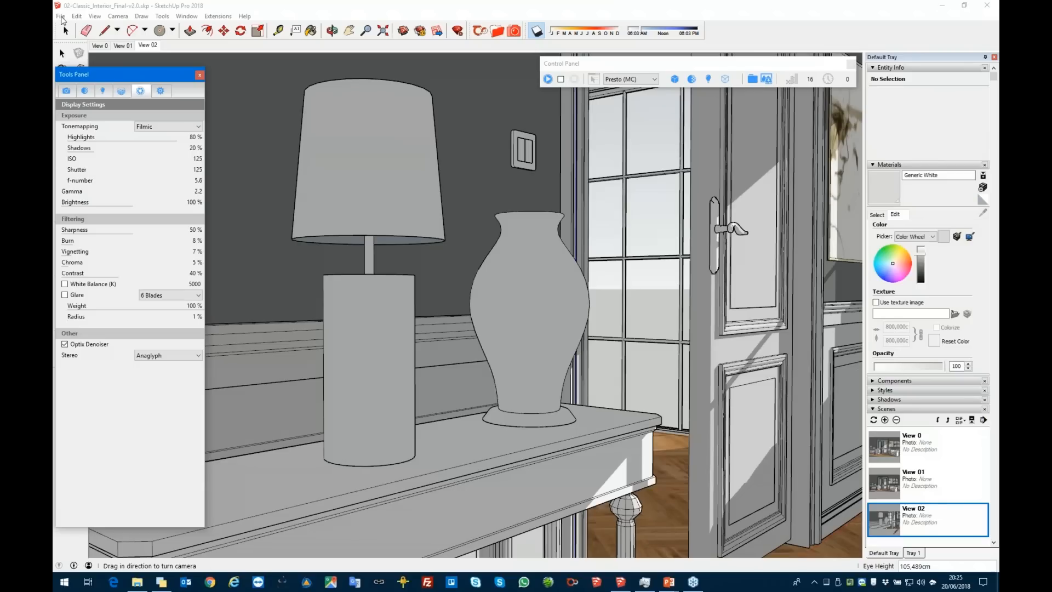
click(61, 18)
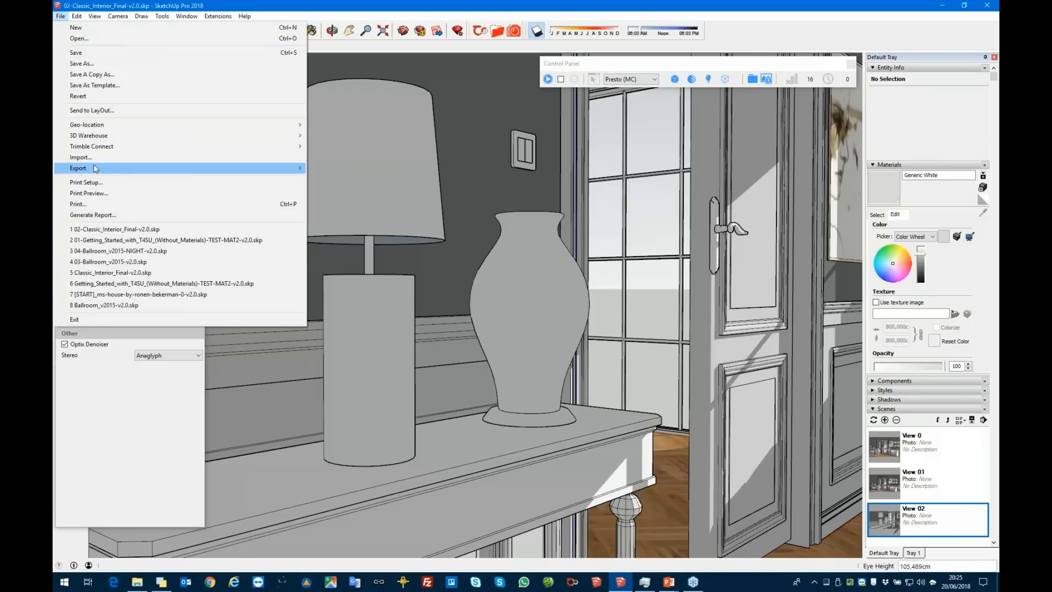
click(97, 261)
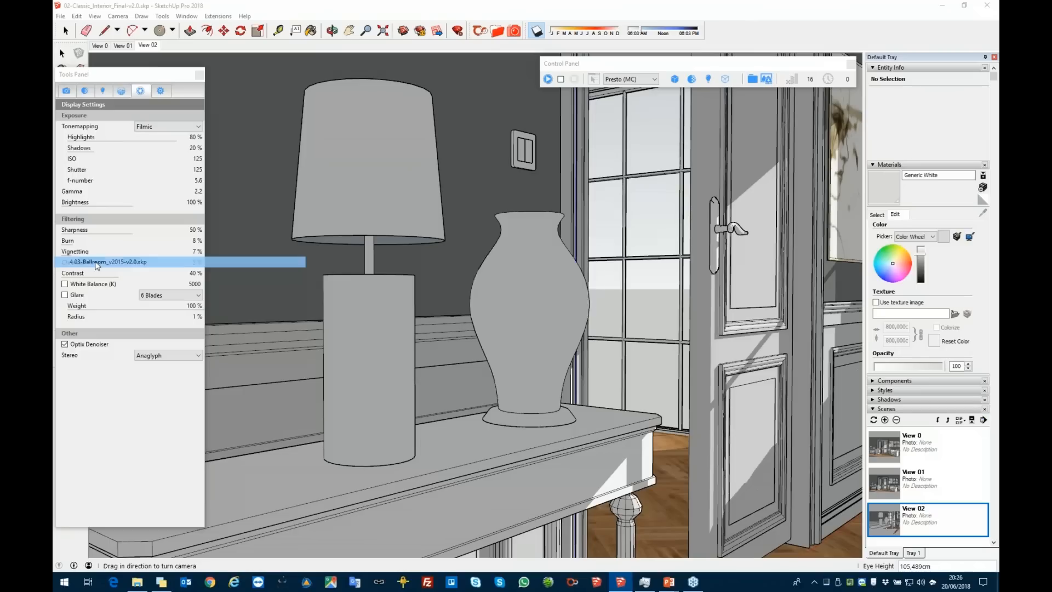
click(544, 309)
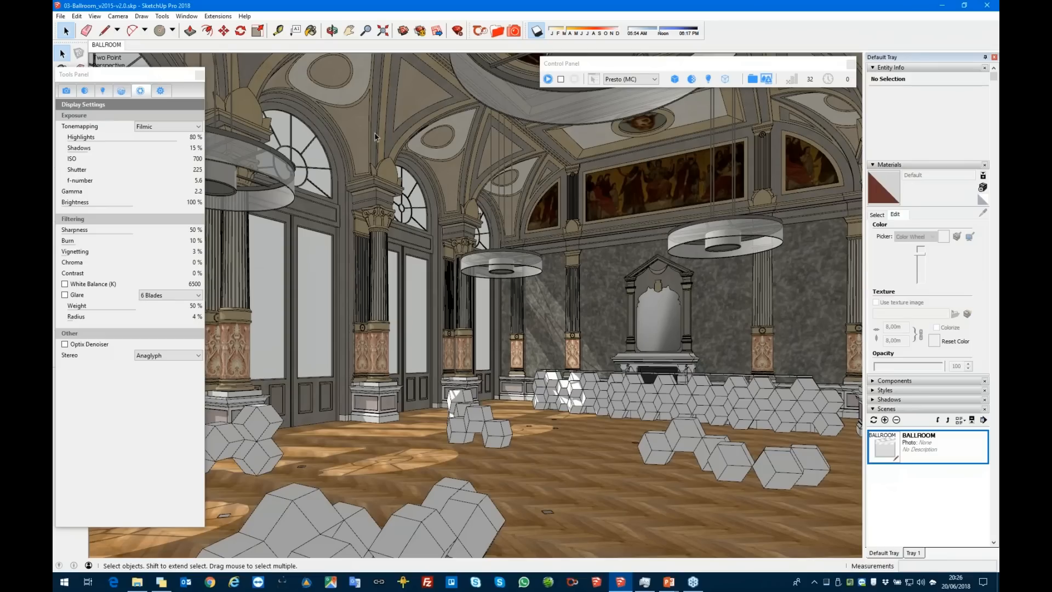
Render the ballroom with Presto (MC) and compare the image with the Optix Denoiser on and off, leaving it off
click(547, 80)
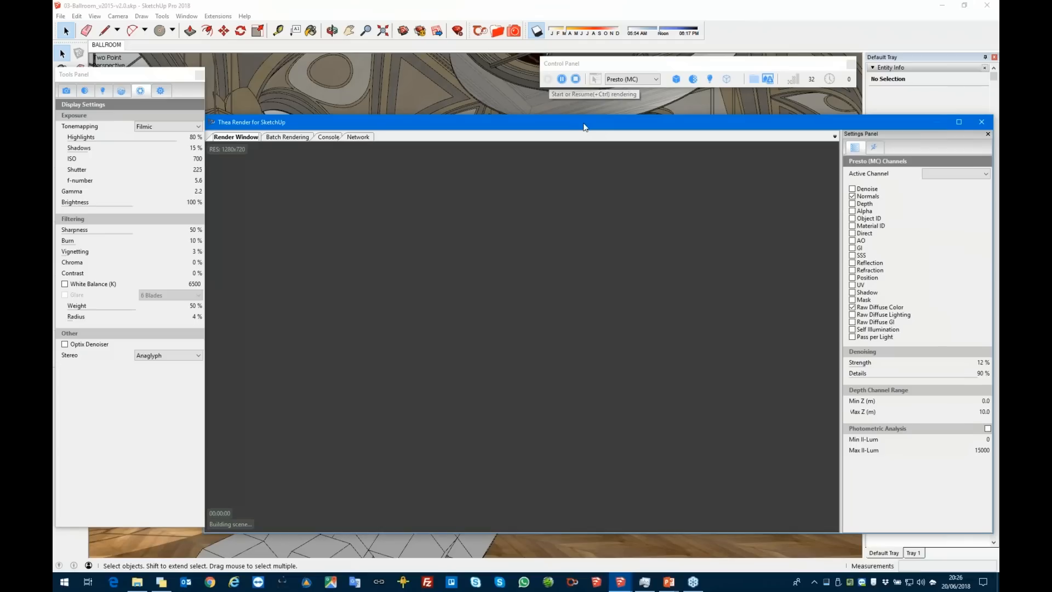
drag(583, 124, 585, 123)
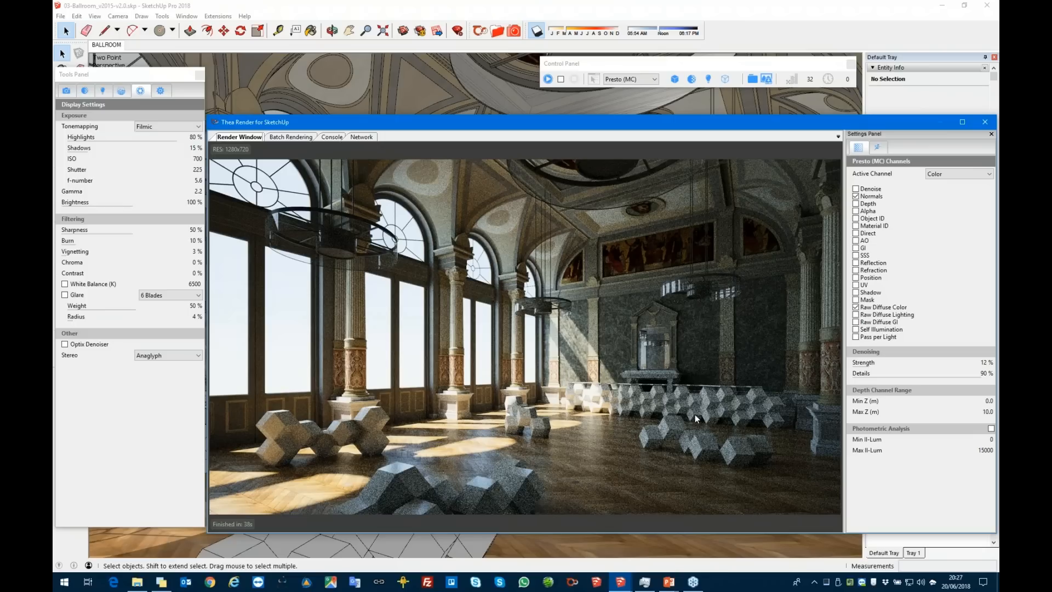
click(65, 345)
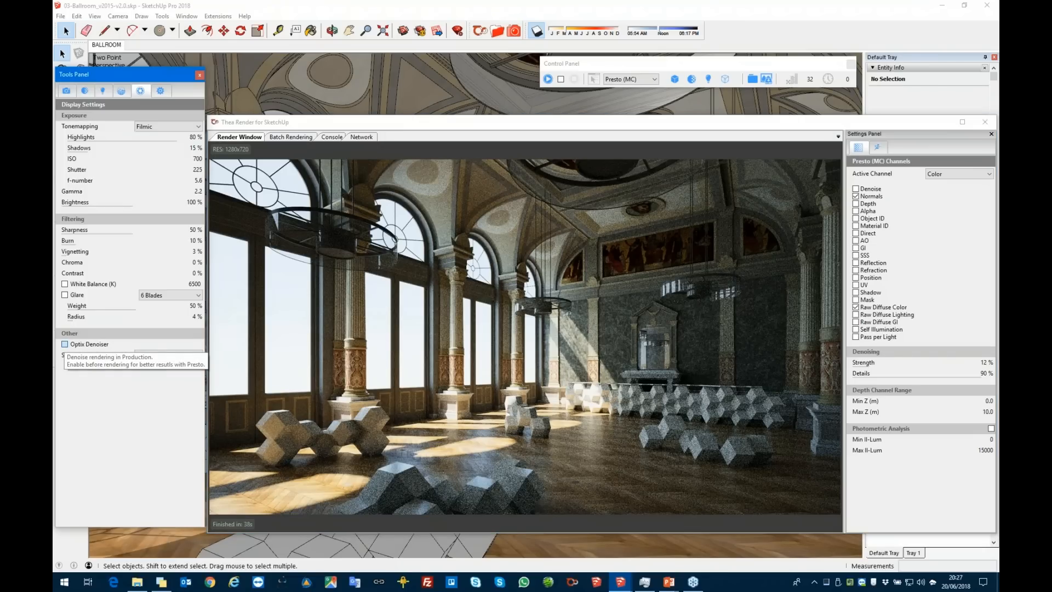
click(65, 344)
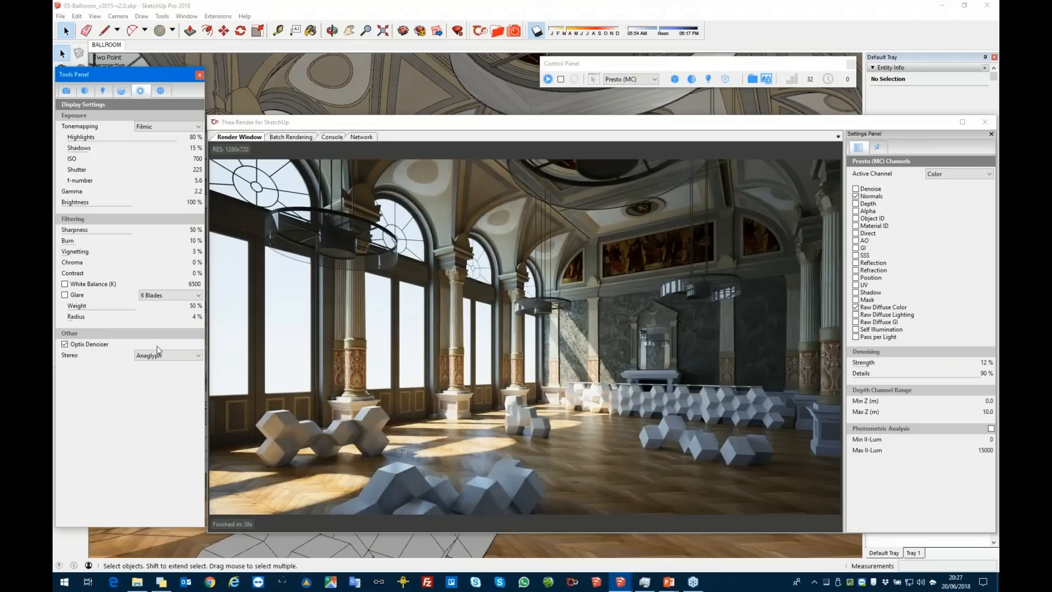
click(65, 345)
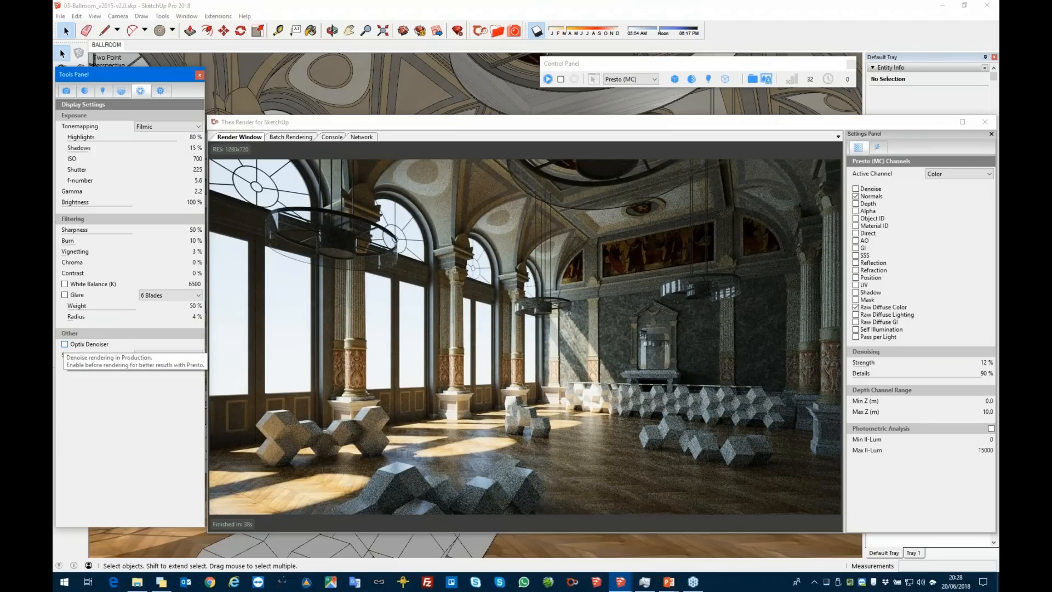
click(64, 344)
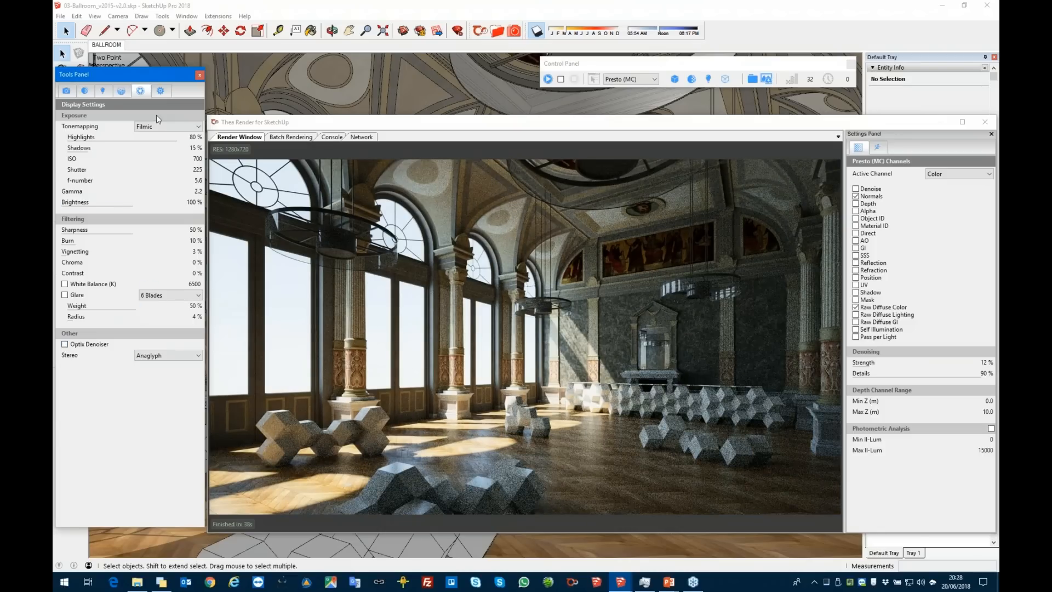
Set the Presto supersampling to None and render the ballroom again
click(160, 91)
click(160, 115)
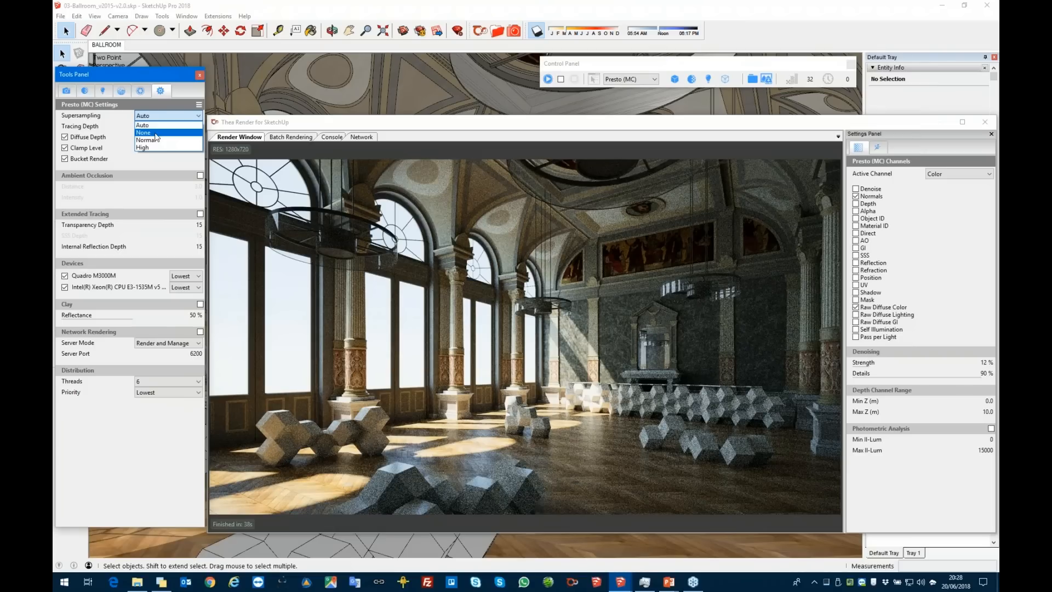
click(156, 133)
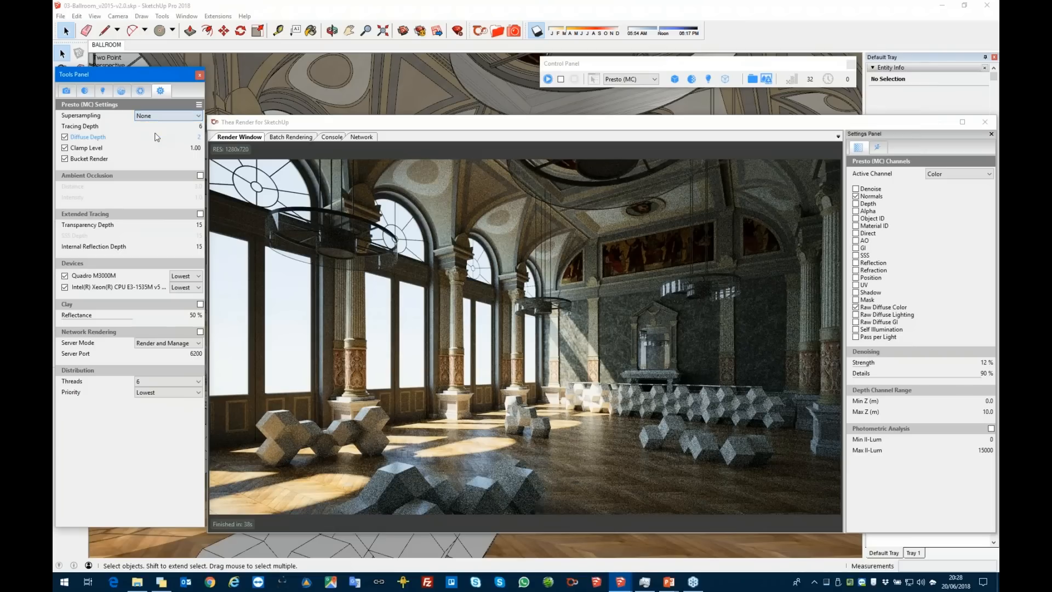
click(548, 79)
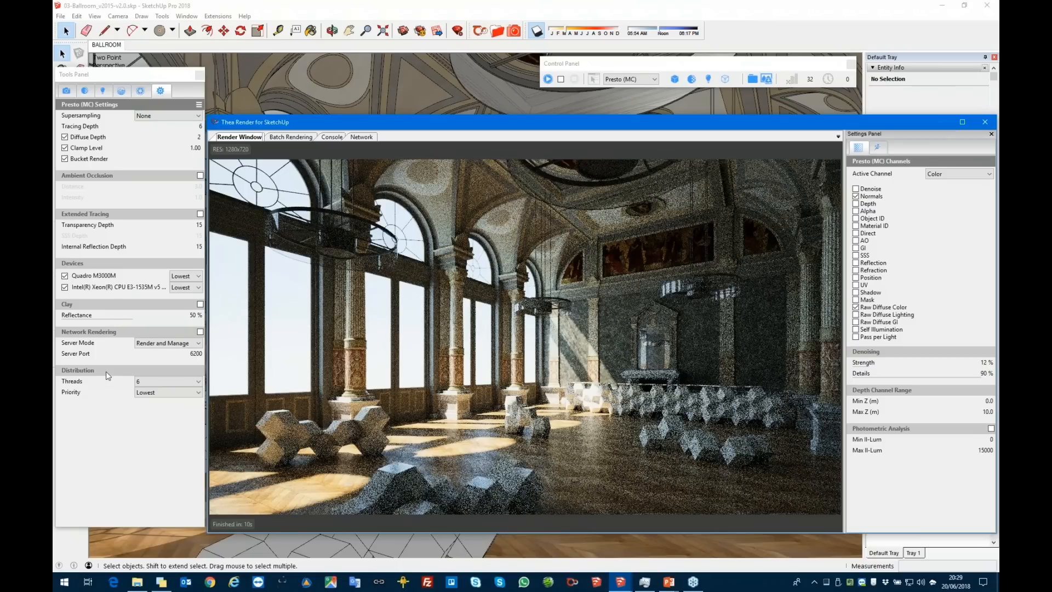
Compare the ballroom render without supersampling with the Optix Denoiser on and off, leaving the denoiser enabled
click(141, 91)
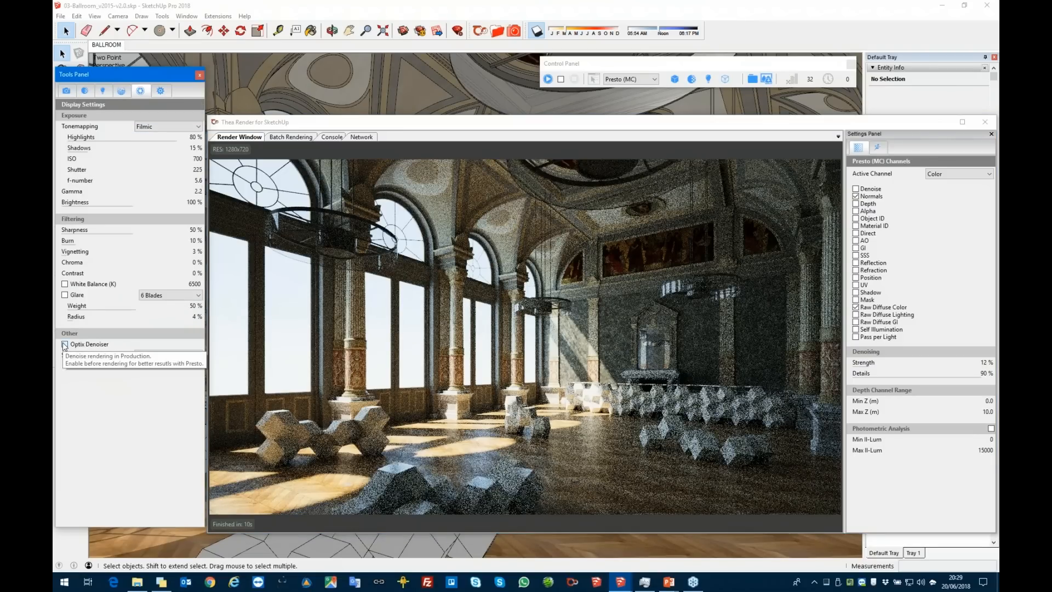
click(65, 345)
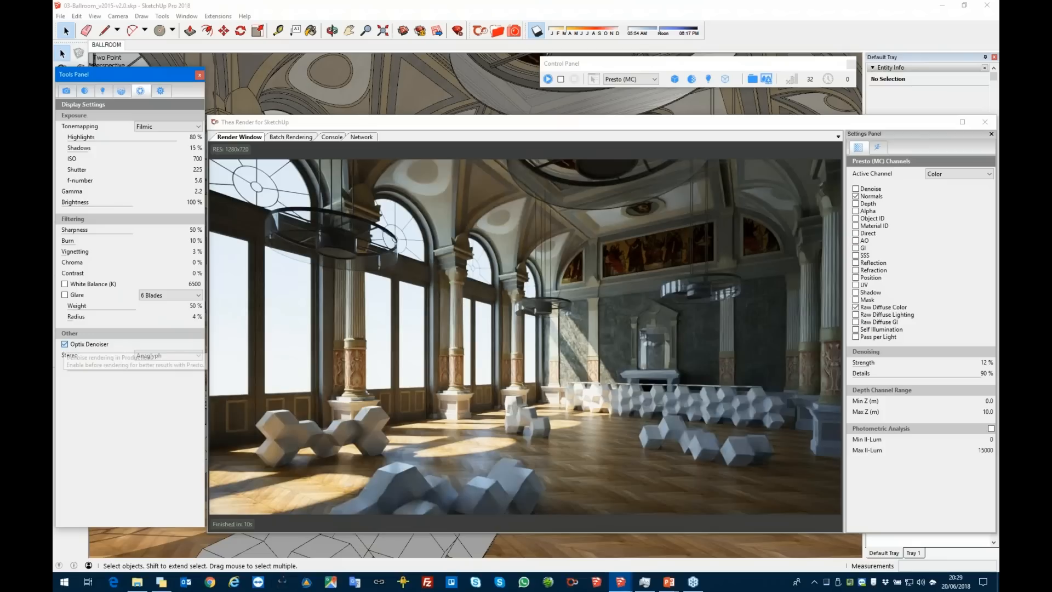
click(65, 345)
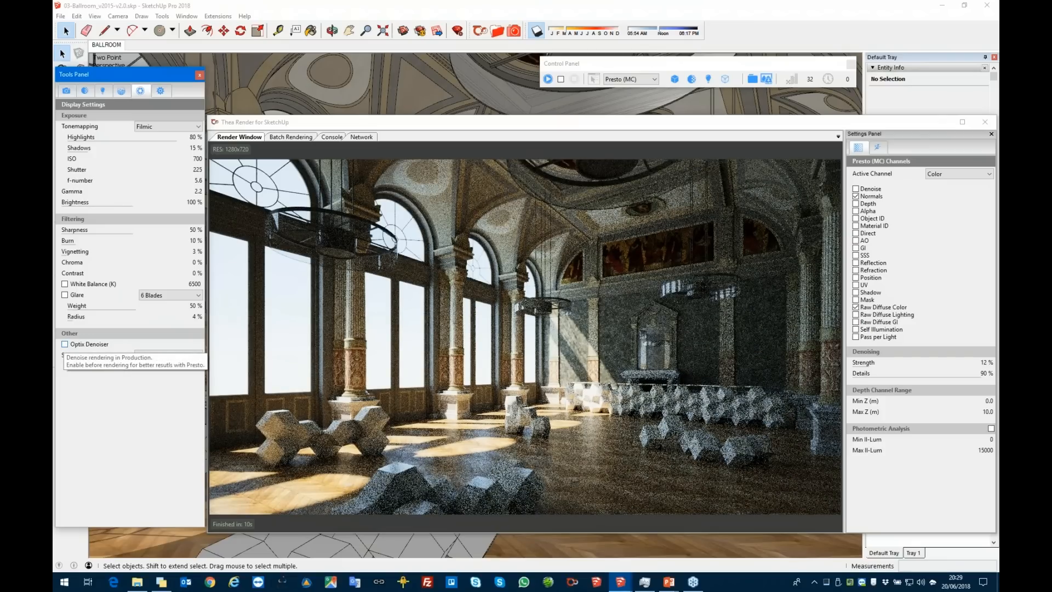
click(64, 344)
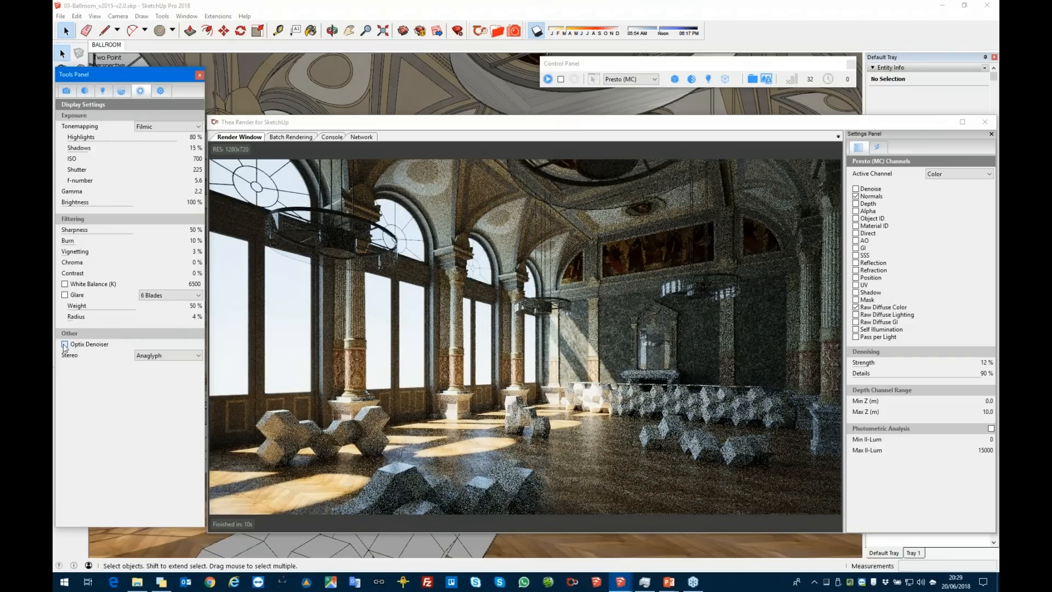
click(65, 344)
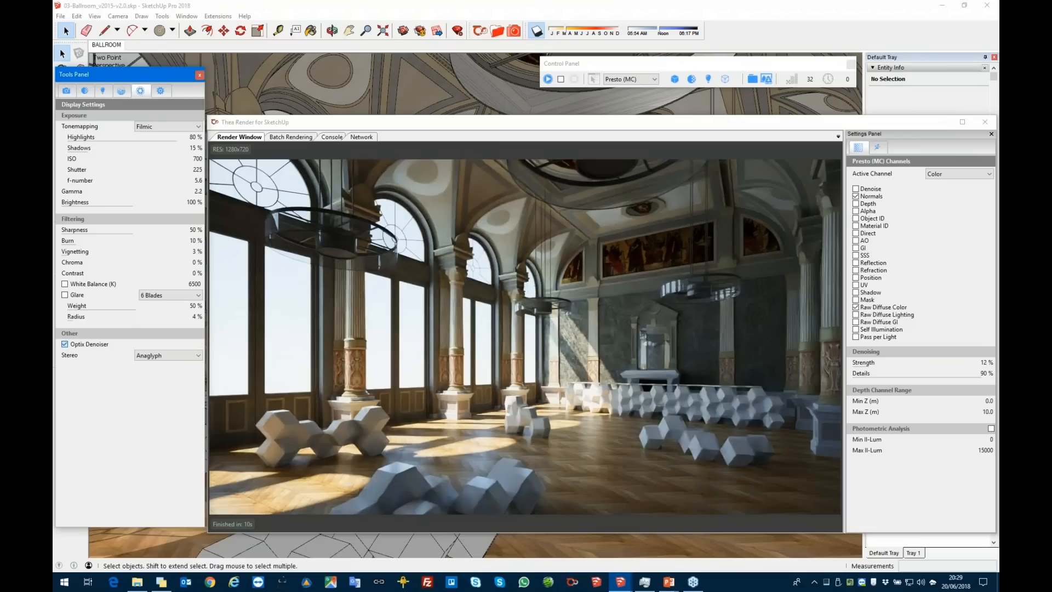
click(65, 344)
Compare the ballroom render with and without 6 Blades glare, leaving the glare enabled
click(64, 295)
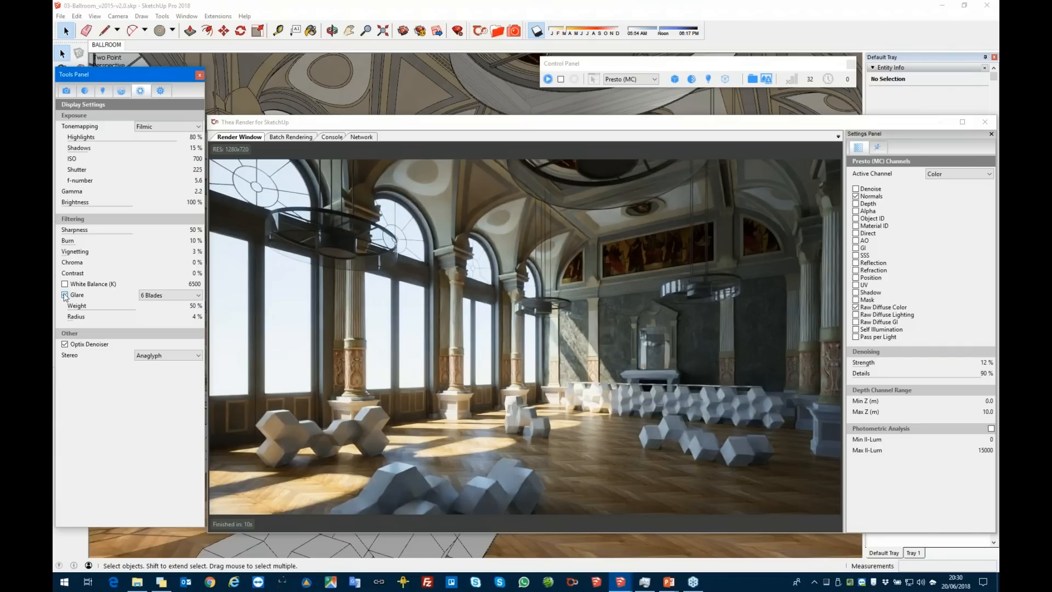
click(65, 295)
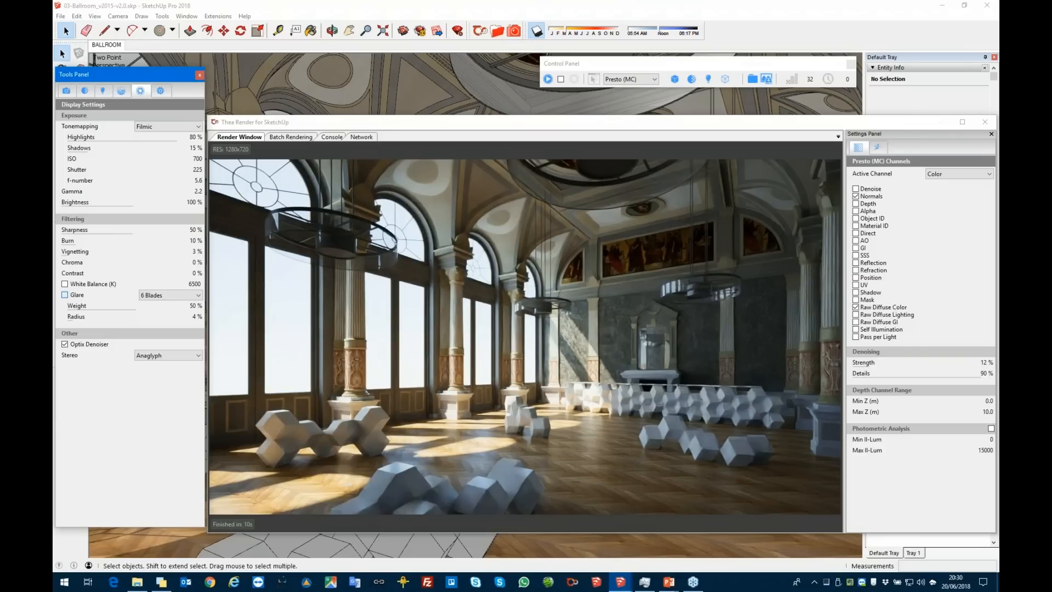
click(64, 294)
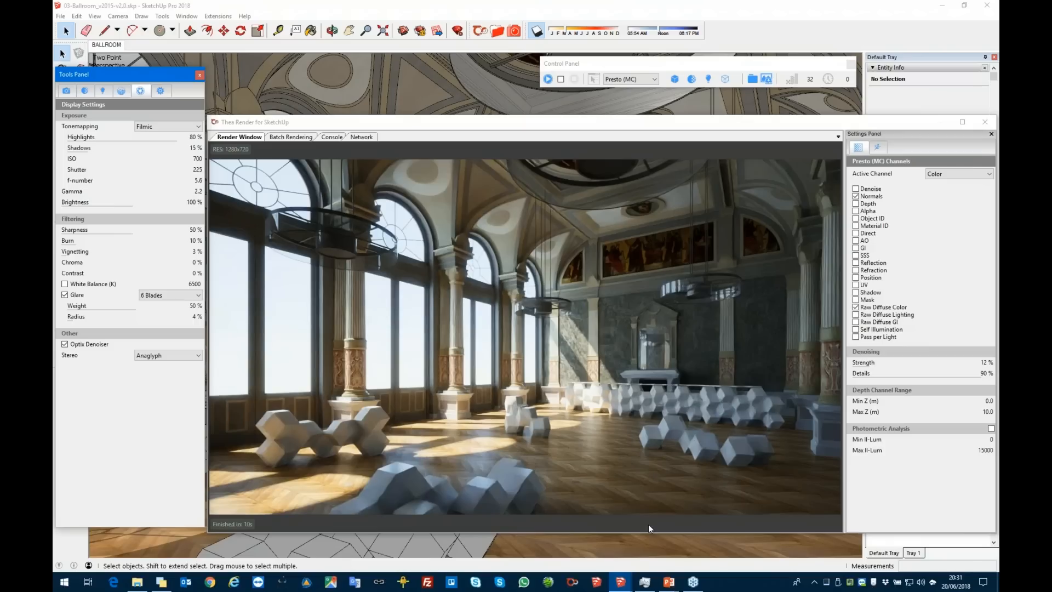
Switch to the PowerPoint slide show, advance to the "Thank you!" slide and end the show
click(669, 582)
click(683, 543)
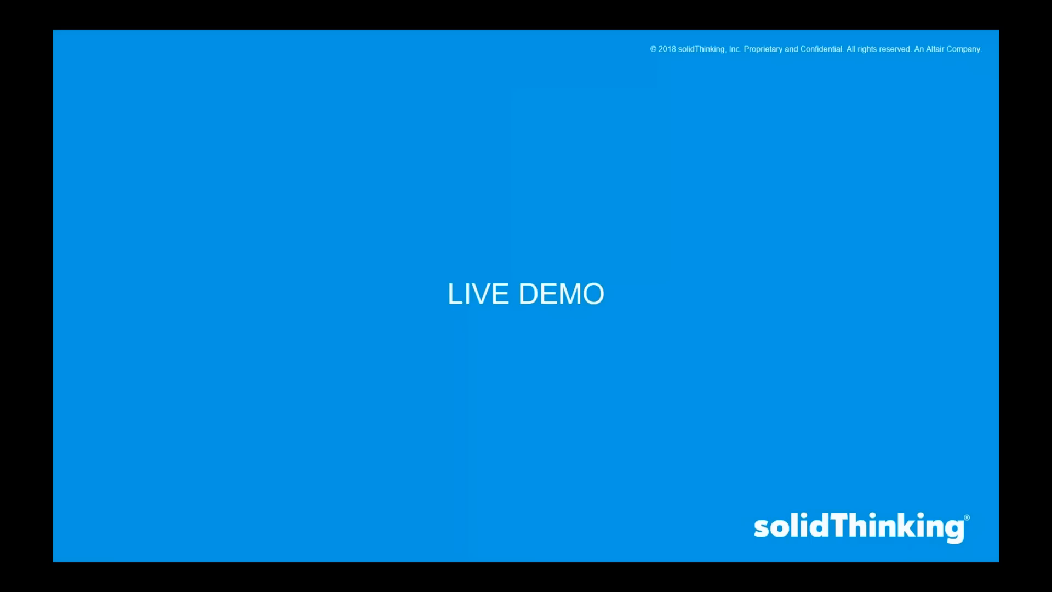
key(Right)
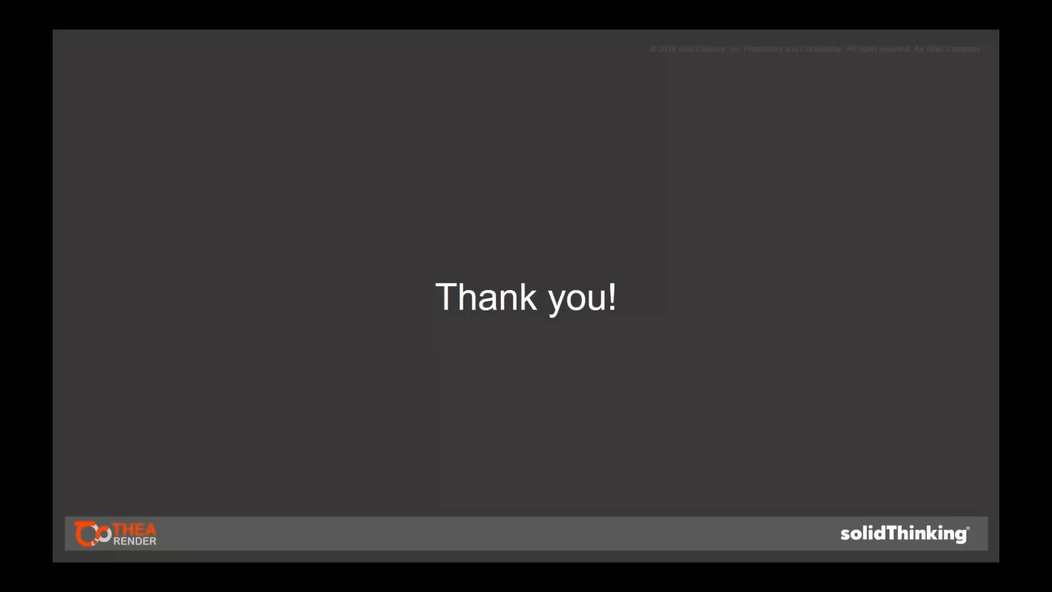
key(Escape)
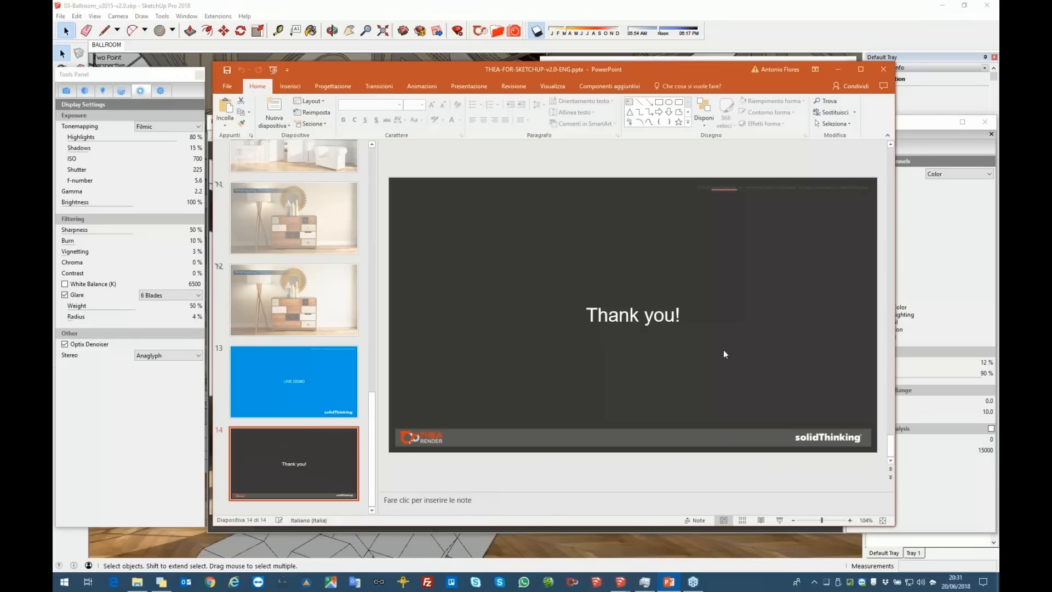
Return to the PowerPoint presentation, select slide 4, "Engine Description", and start the slide show from it
click(837, 70)
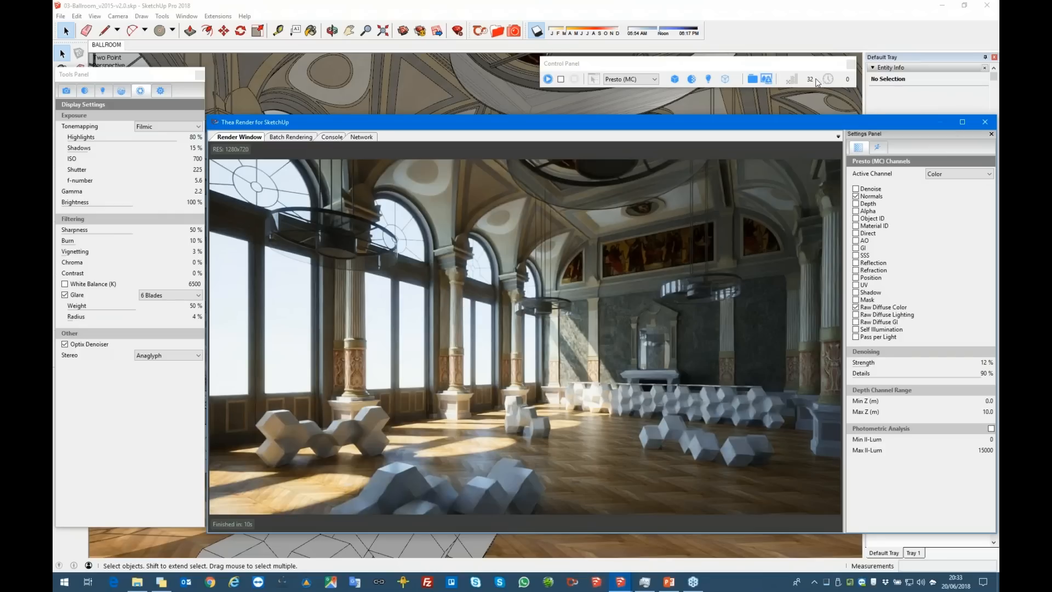
click(668, 586)
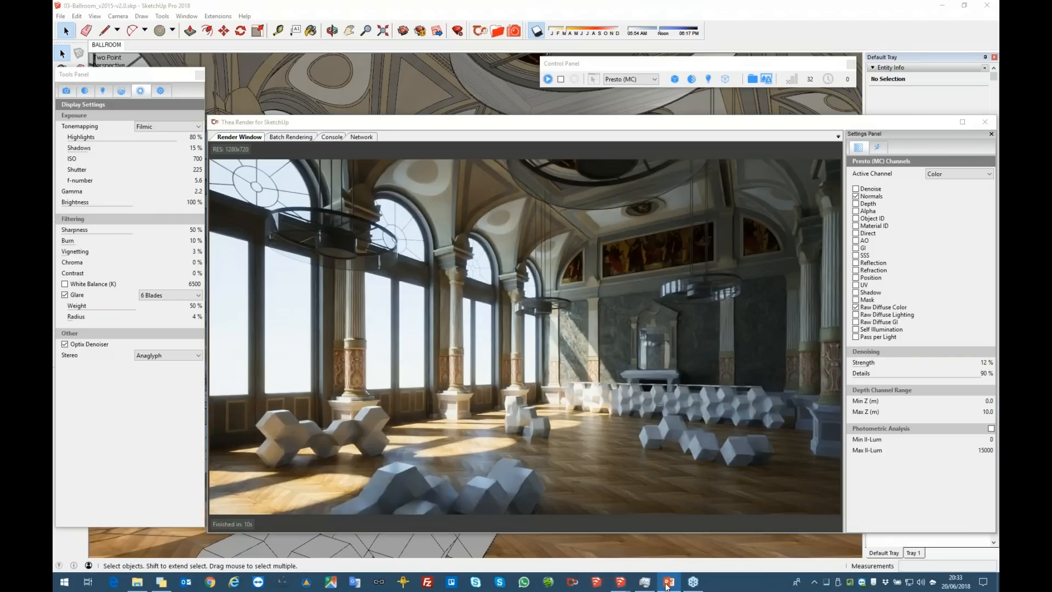
scroll(308, 246, up, 10)
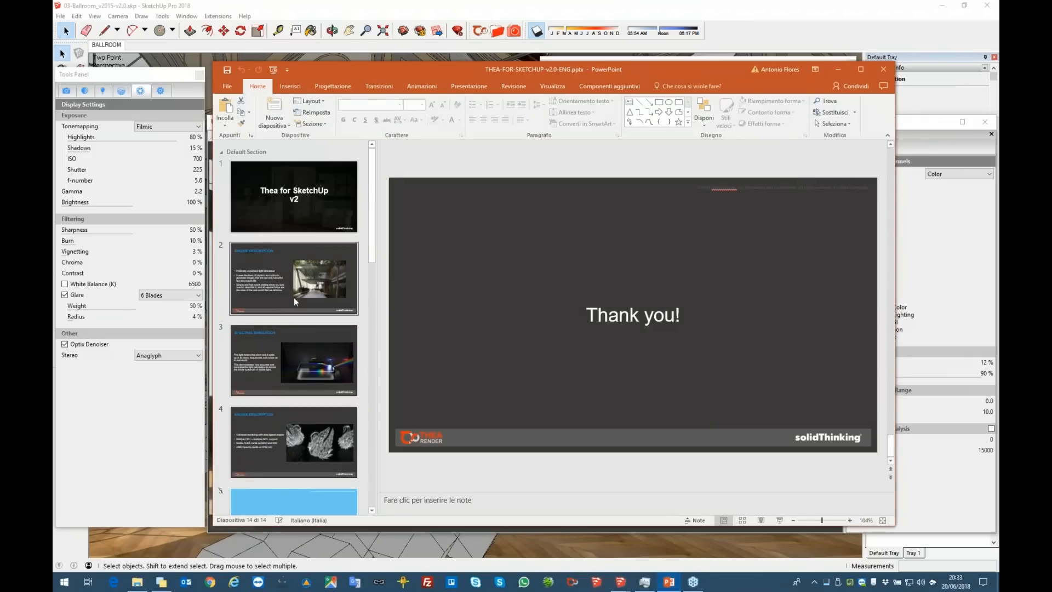
click(278, 432)
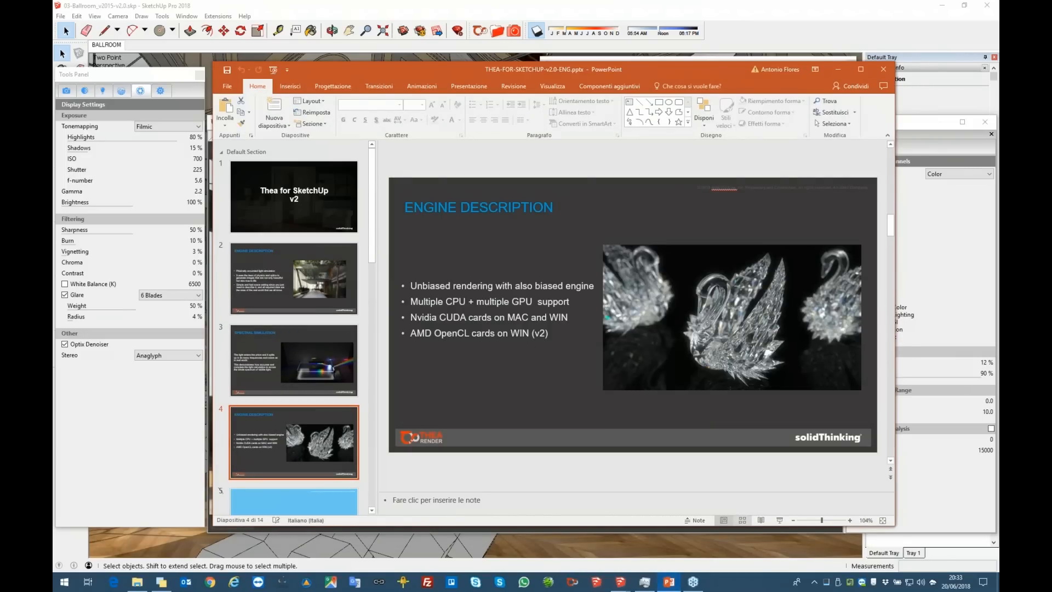
click(777, 520)
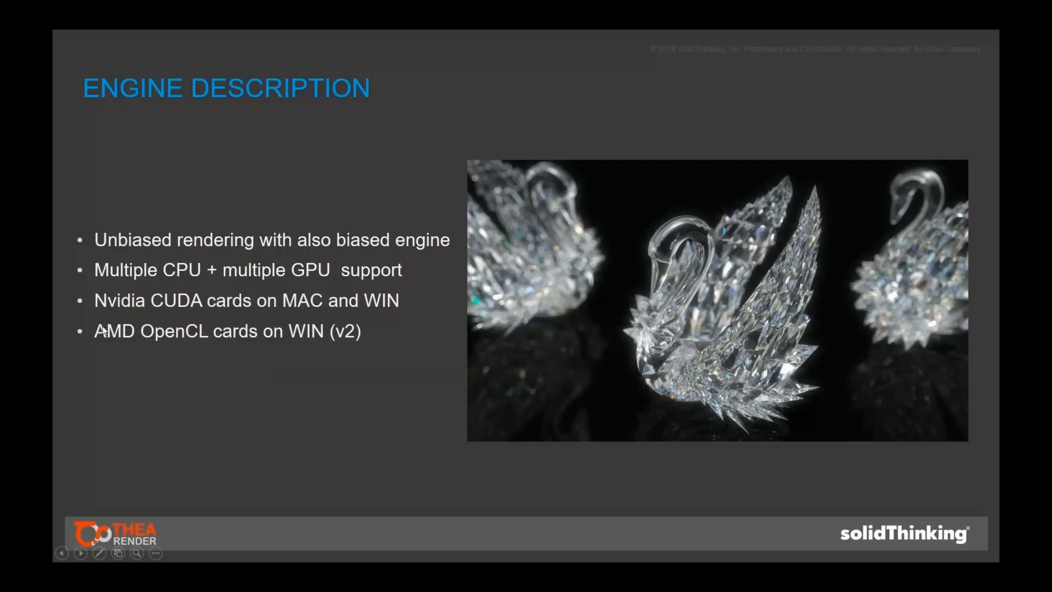